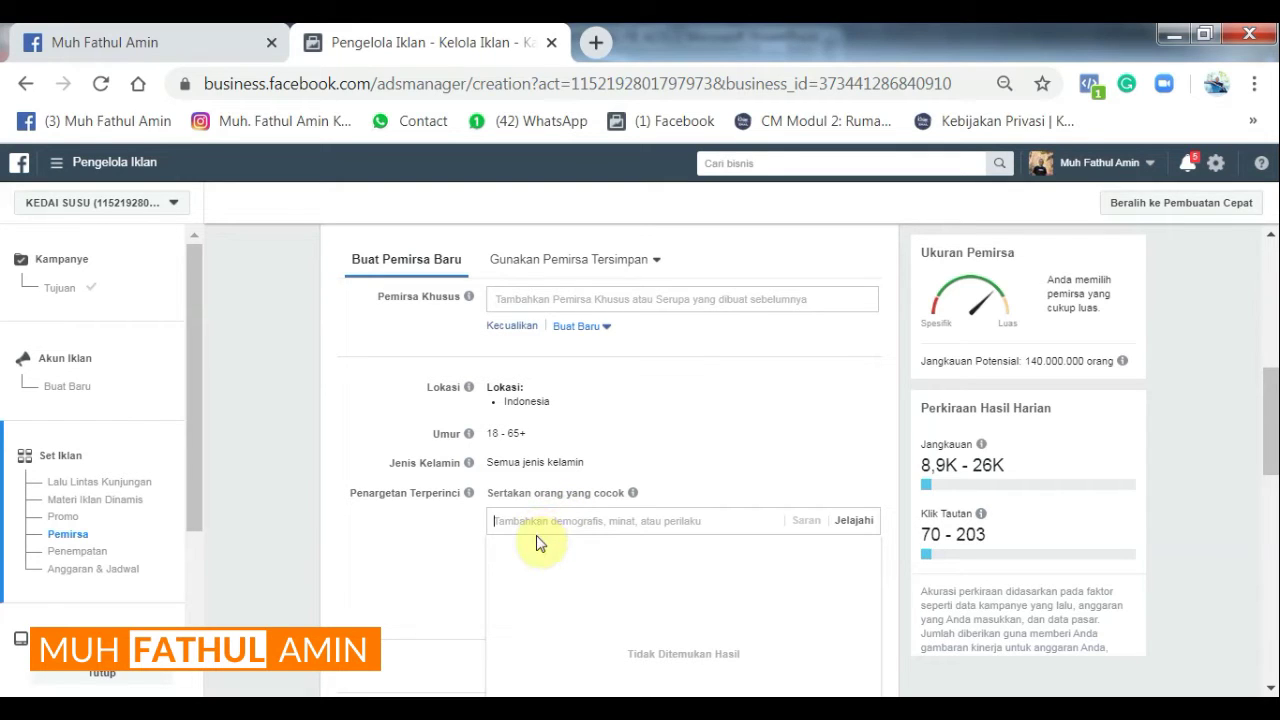
Step: Add the interest "Kosmetik" to the detailed targeting of people to include
{"action": "type", "text": "kosmetik"}
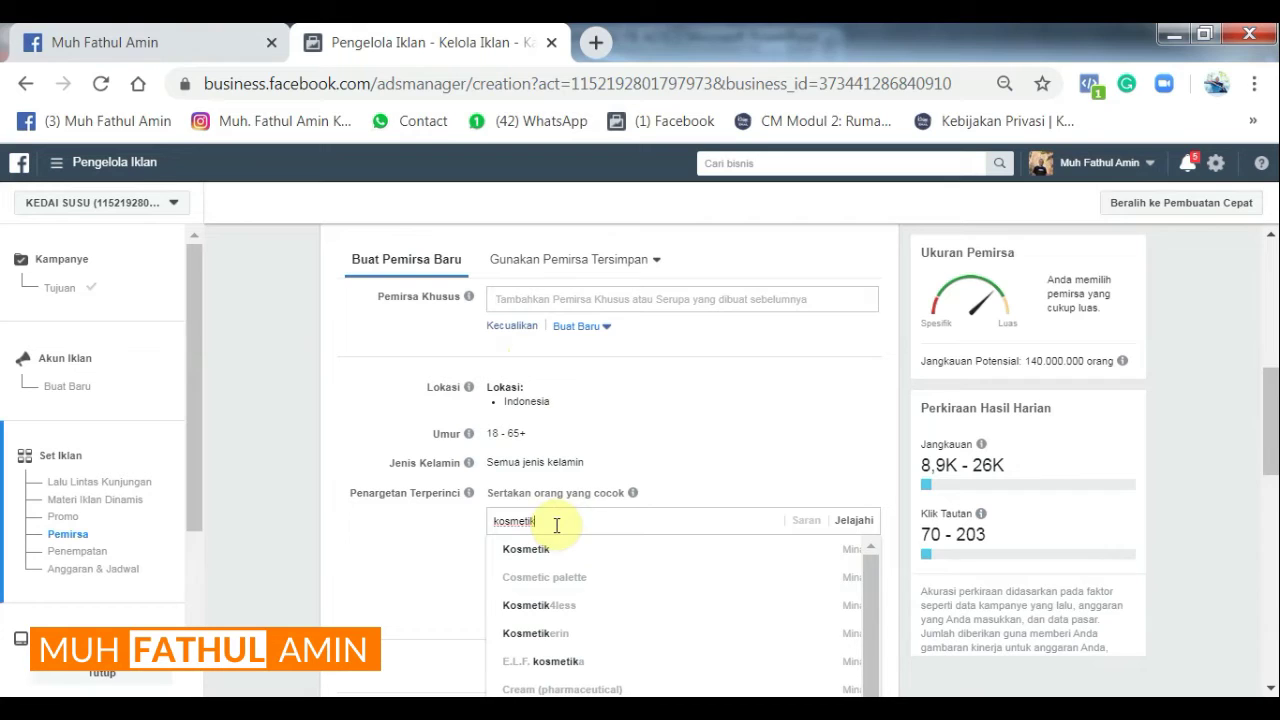
{"action": "mouse_move", "coordinate": [638, 561]}
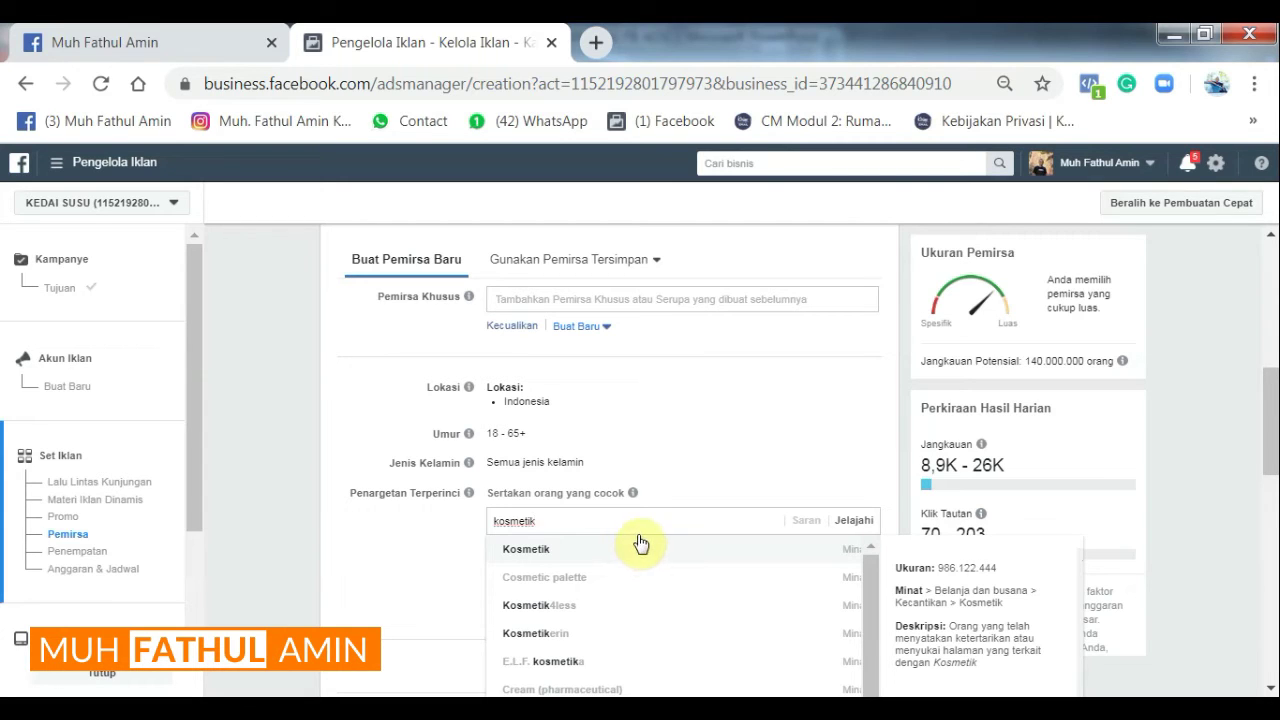
{"action": "left_click", "coordinate": [577, 553]}
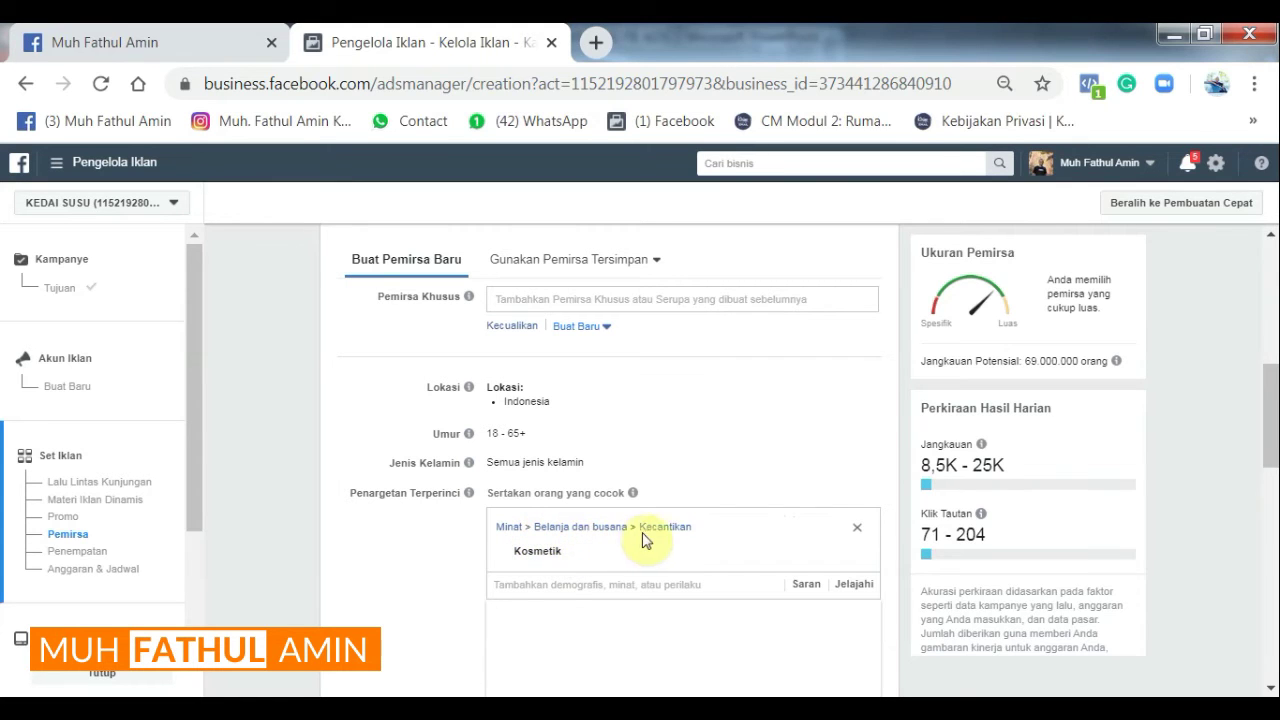
{"action": "mouse_move", "coordinate": [592, 565]}
Step: Add the suggested interests "Kecantikan" and "Skin care" to the included detailed targeting
{"action": "scroll", "coordinate": [718, 604], "scroll_direction": "down", "scroll_amount": 1}
{"action": "scroll", "coordinate": [718, 604], "scroll_direction": "down", "scroll_amount": 1}
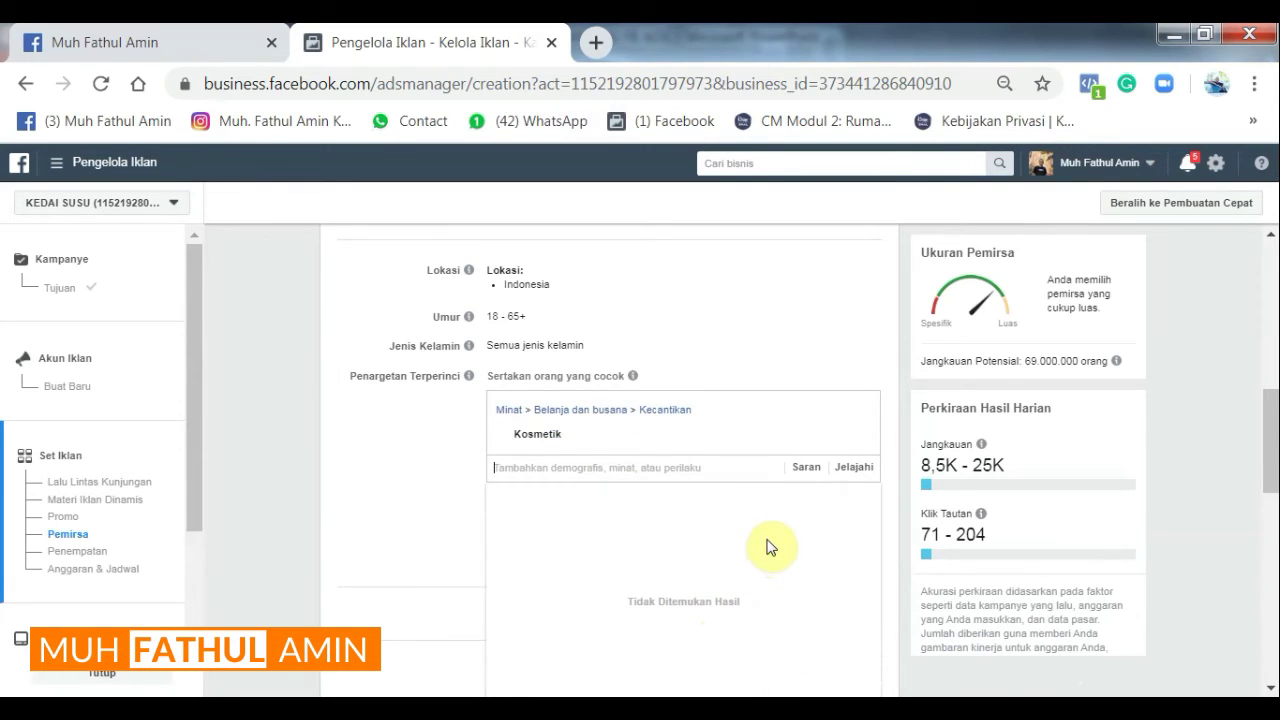
{"action": "left_click", "coordinate": [808, 468]}
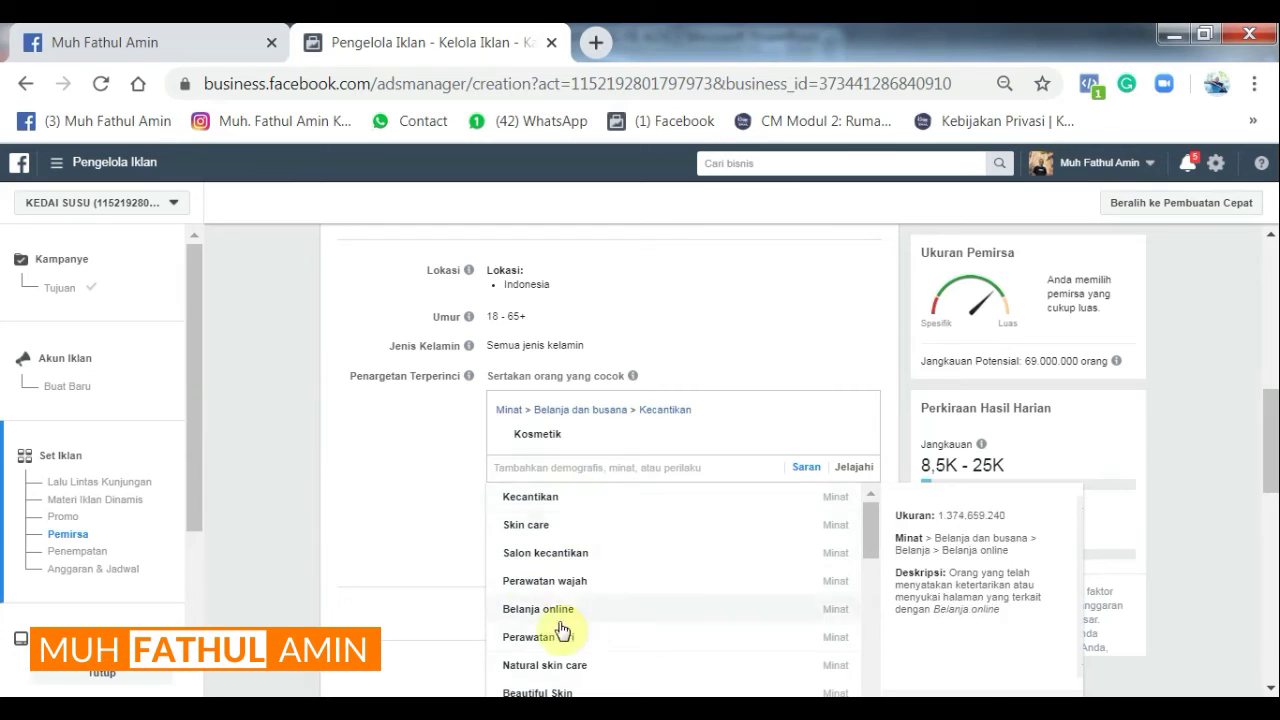
{"action": "left_click", "coordinate": [550, 500]}
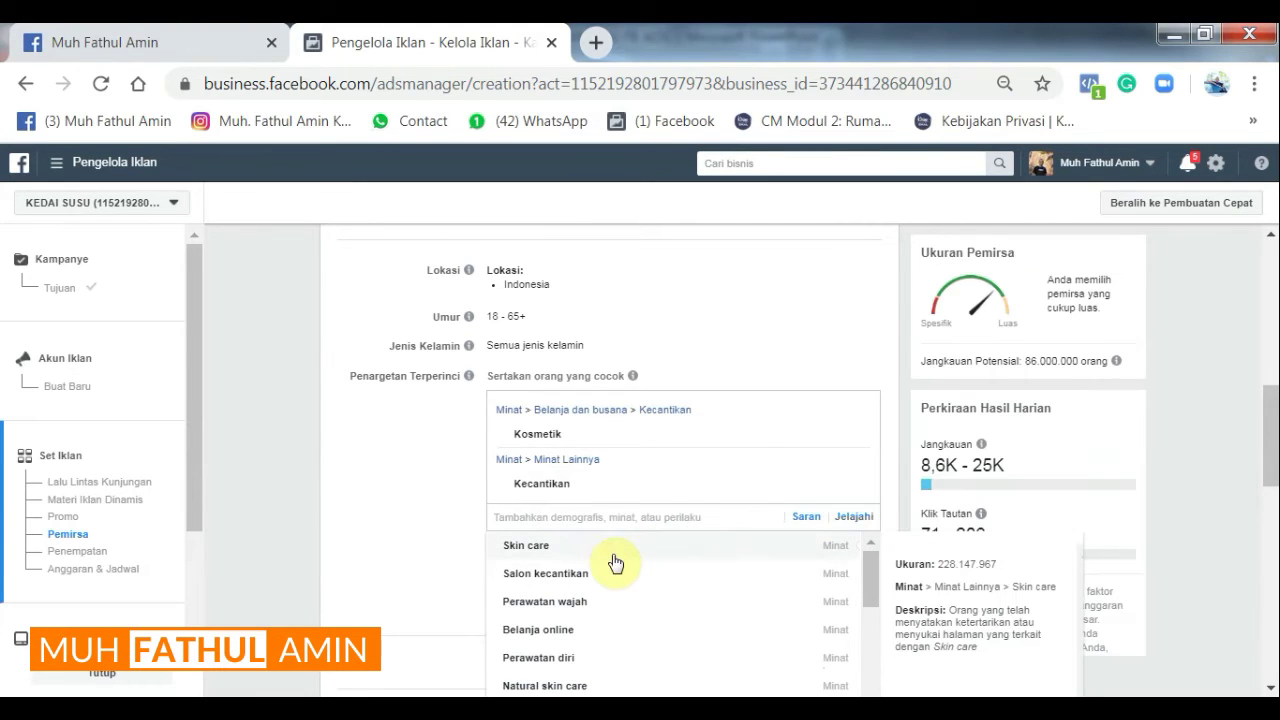
{"action": "left_click", "coordinate": [700, 547]}
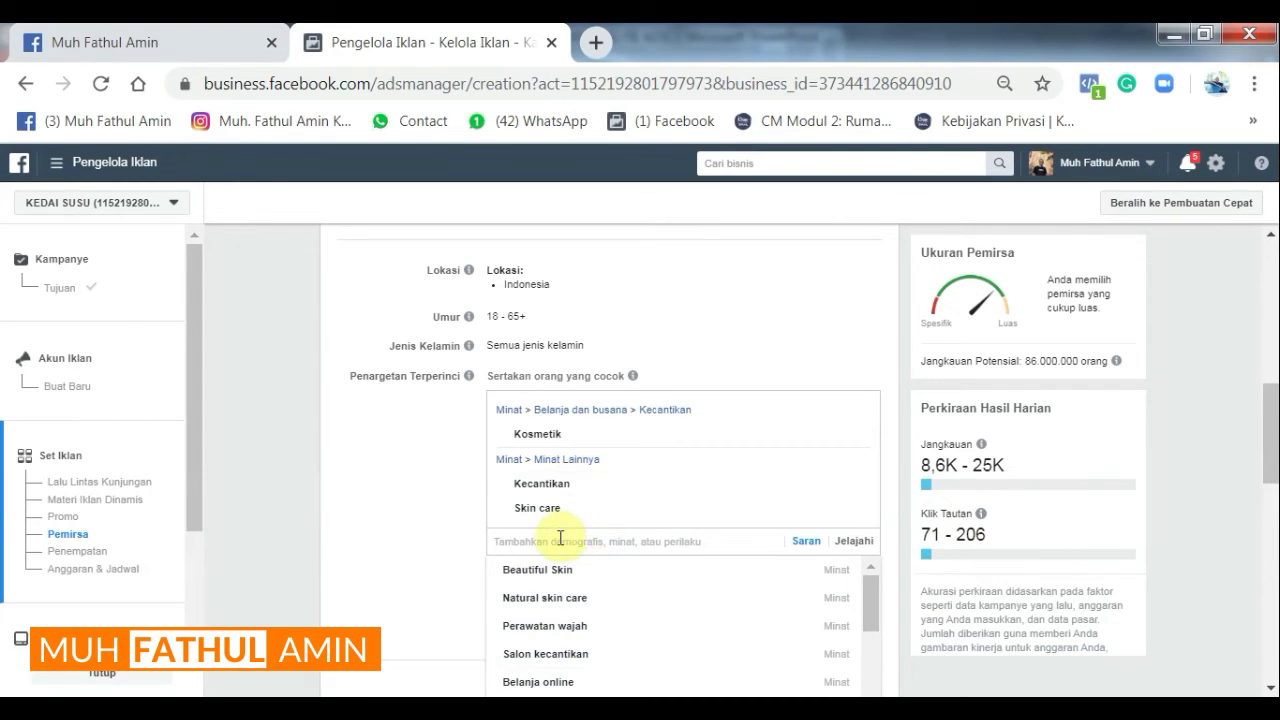
{"action": "mouse_move", "coordinate": [537, 517]}
{"action": "left_click", "coordinate": [450, 527]}
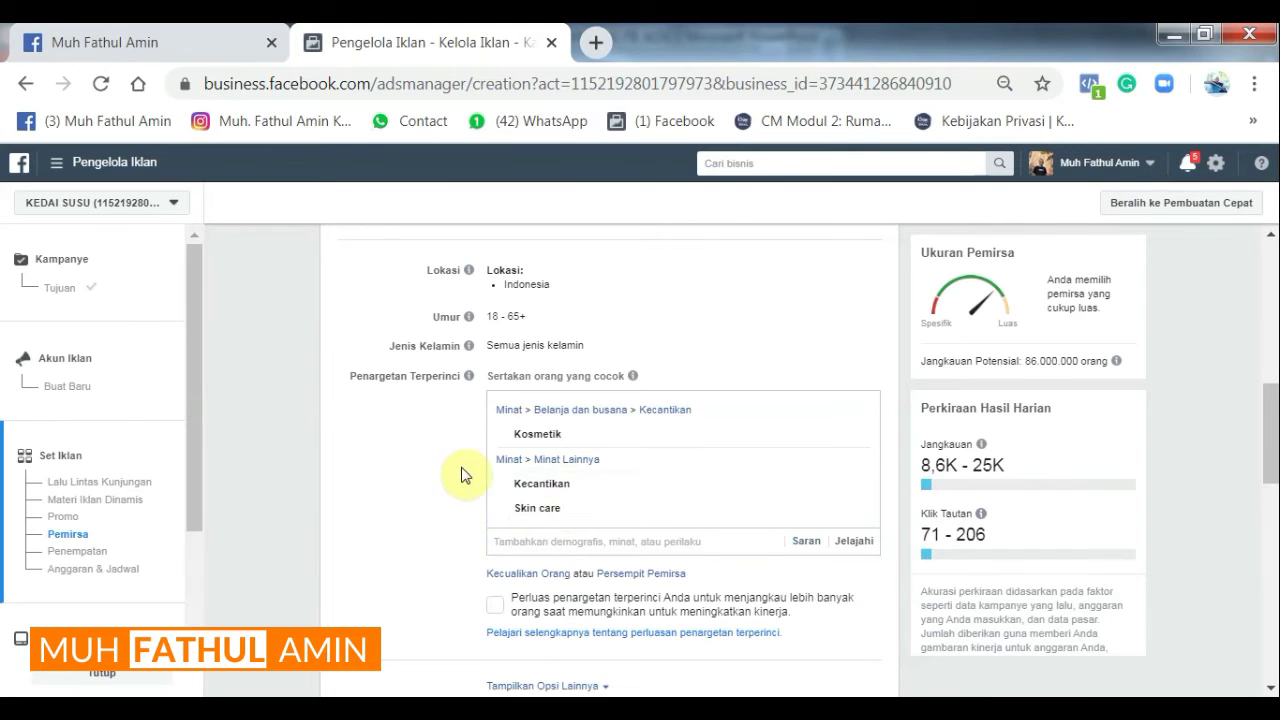
Step: Browse the detailed targeting categories and read the descriptions of Demografi, Minat and Perilaku
{"action": "scroll", "coordinate": [738, 555], "scroll_direction": "down", "scroll_amount": 1}
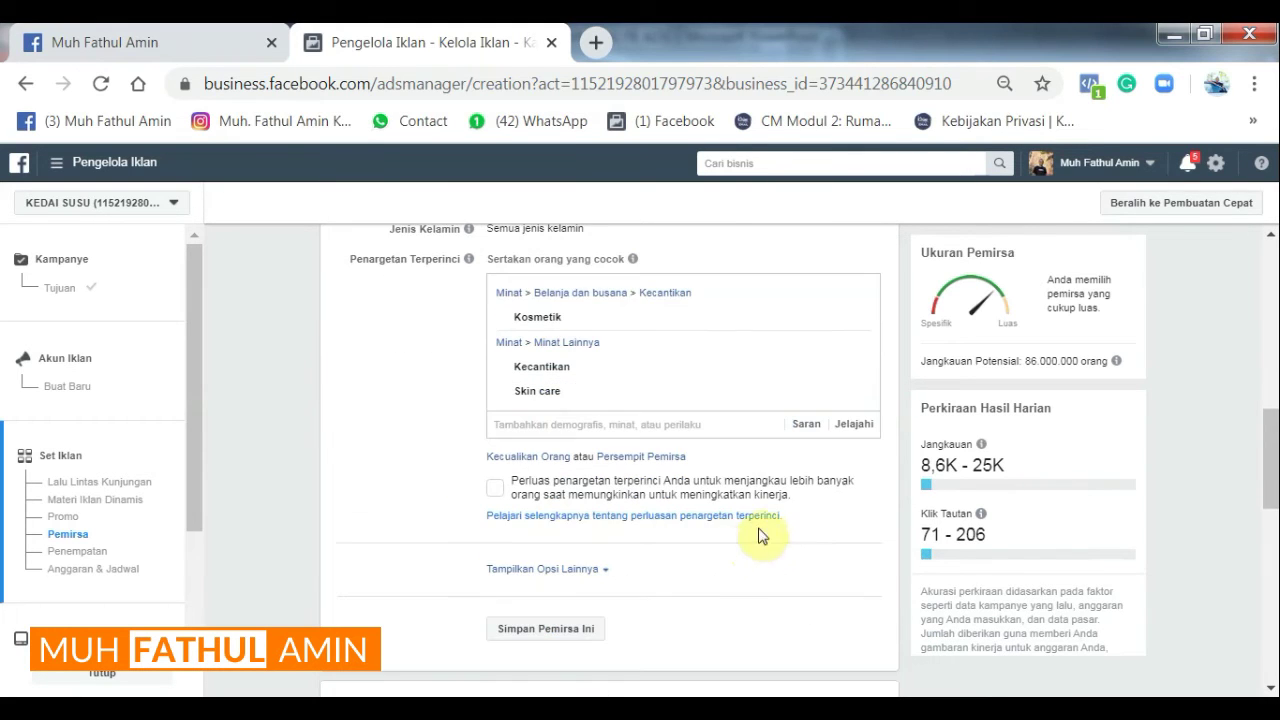
{"action": "left_click", "coordinate": [850, 436]}
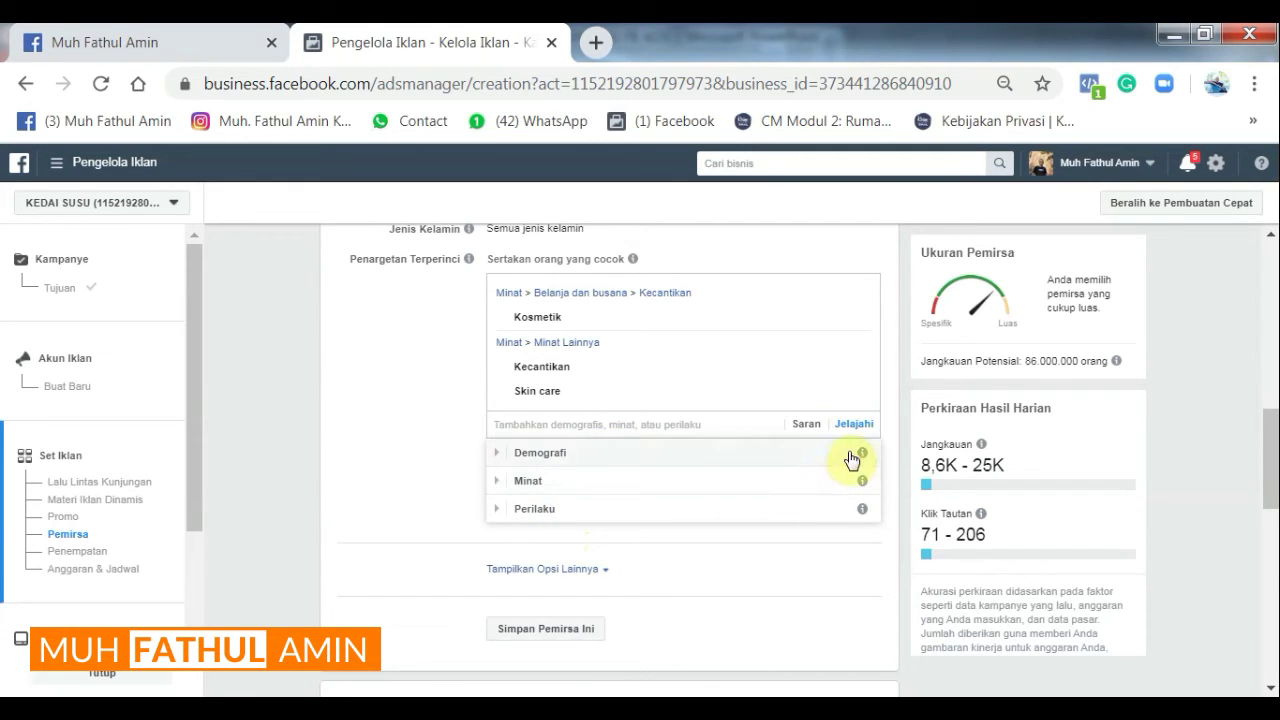
{"action": "mouse_move", "coordinate": [861, 455]}
{"action": "mouse_move", "coordinate": [863, 484]}
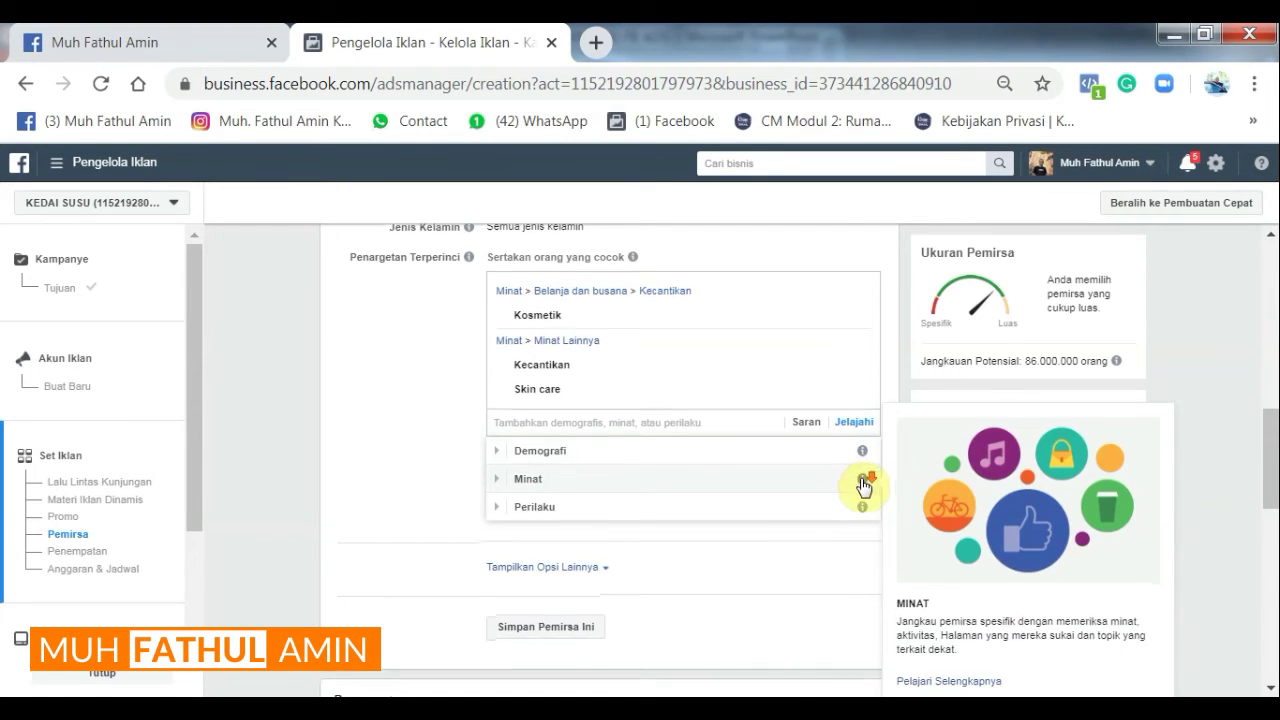
{"action": "scroll", "coordinate": [866, 486], "scroll_direction": "down", "scroll_amount": 1}
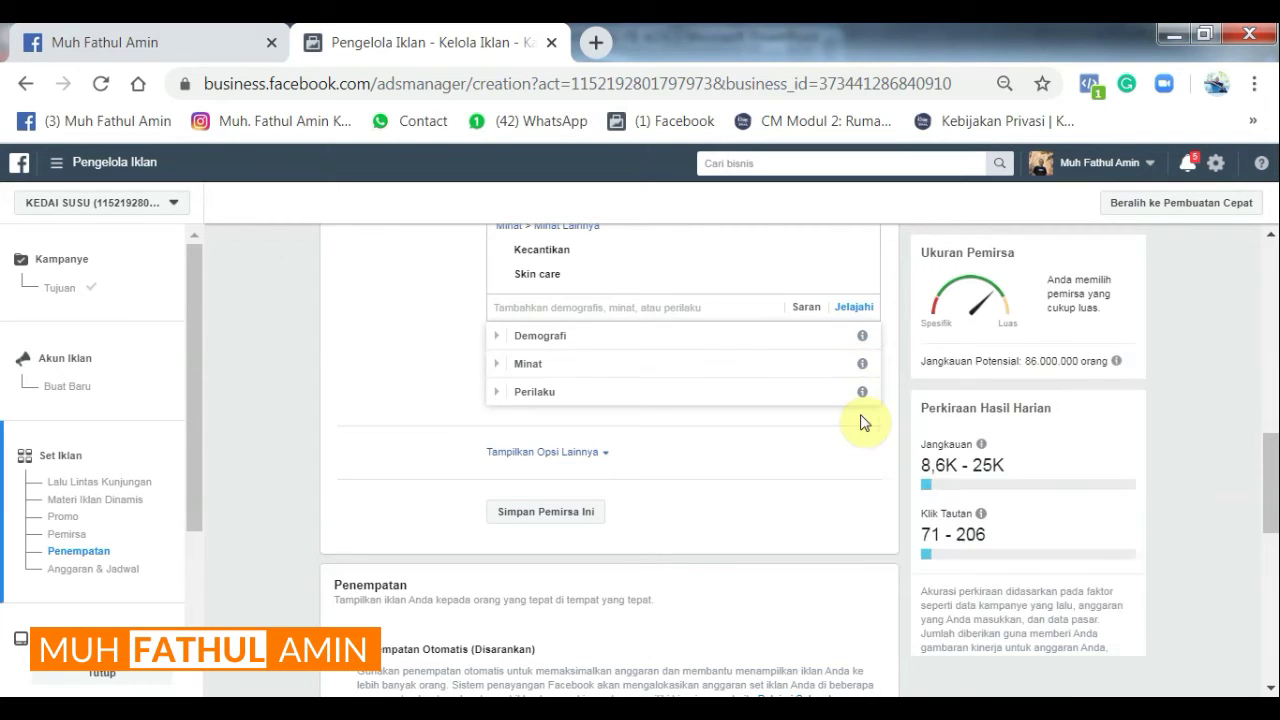
{"action": "mouse_move", "coordinate": [864, 407]}
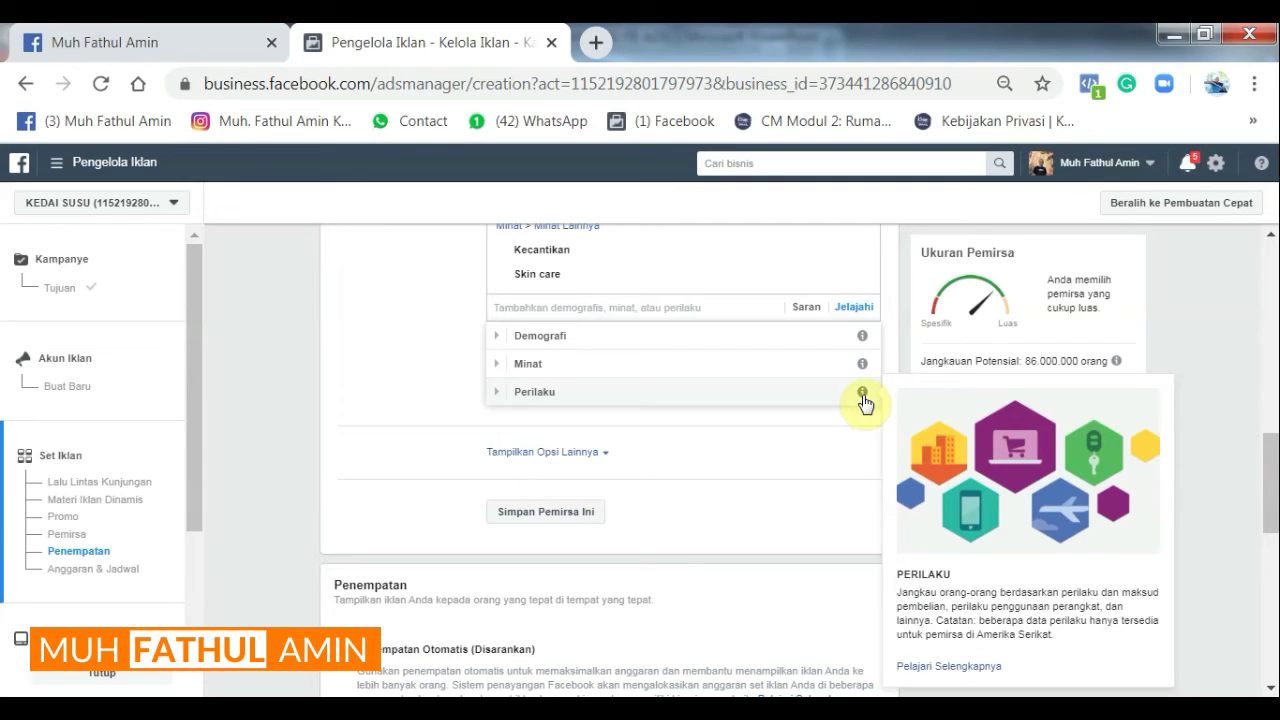
Step: Examine the Demografi options under Pendidikan and the household income brackets under Keuangan > Pendapatan
{"action": "left_click", "coordinate": [537, 340]}
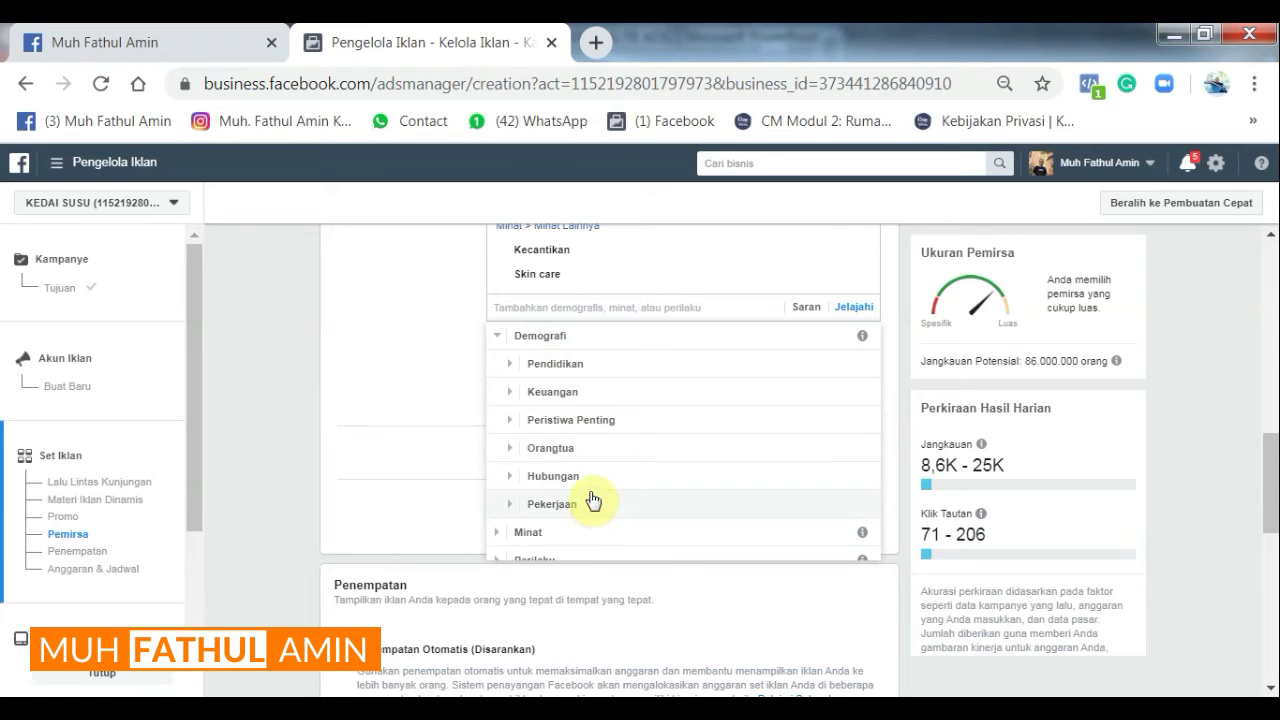
{"action": "scroll", "coordinate": [583, 396], "scroll_direction": "up", "scroll_amount": 1}
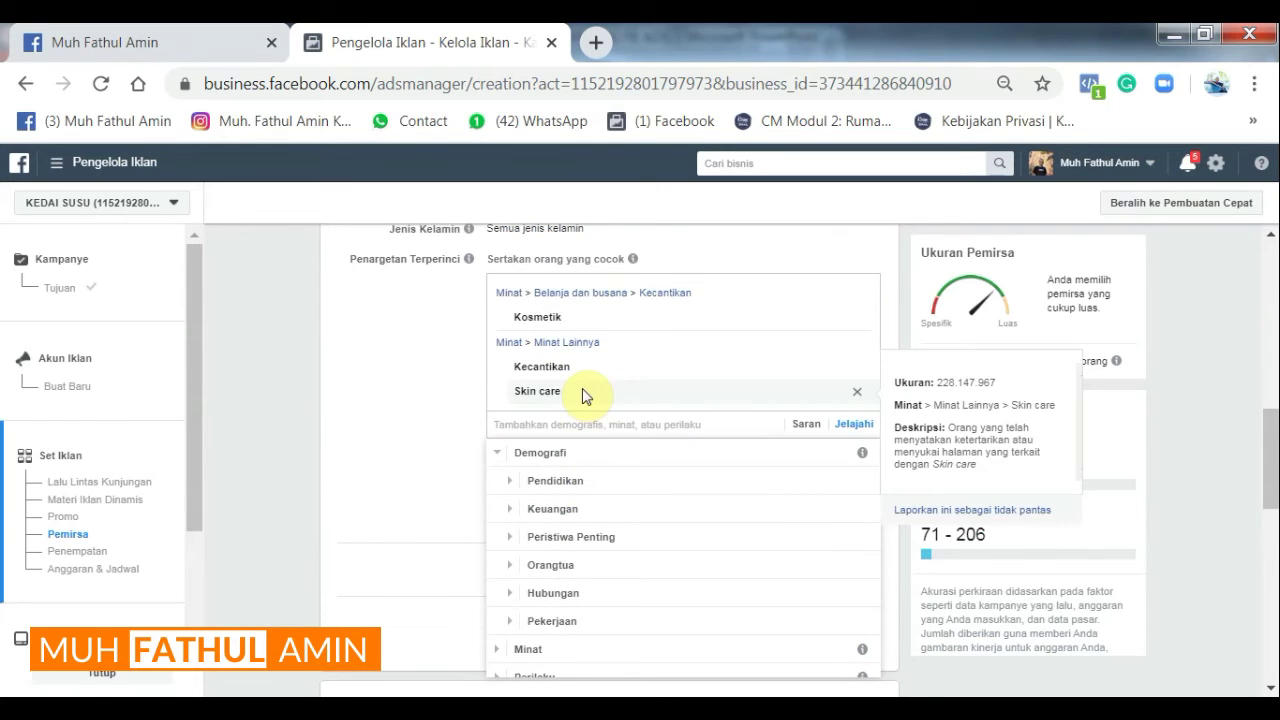
{"action": "scroll", "coordinate": [583, 396], "scroll_direction": "down", "scroll_amount": 1}
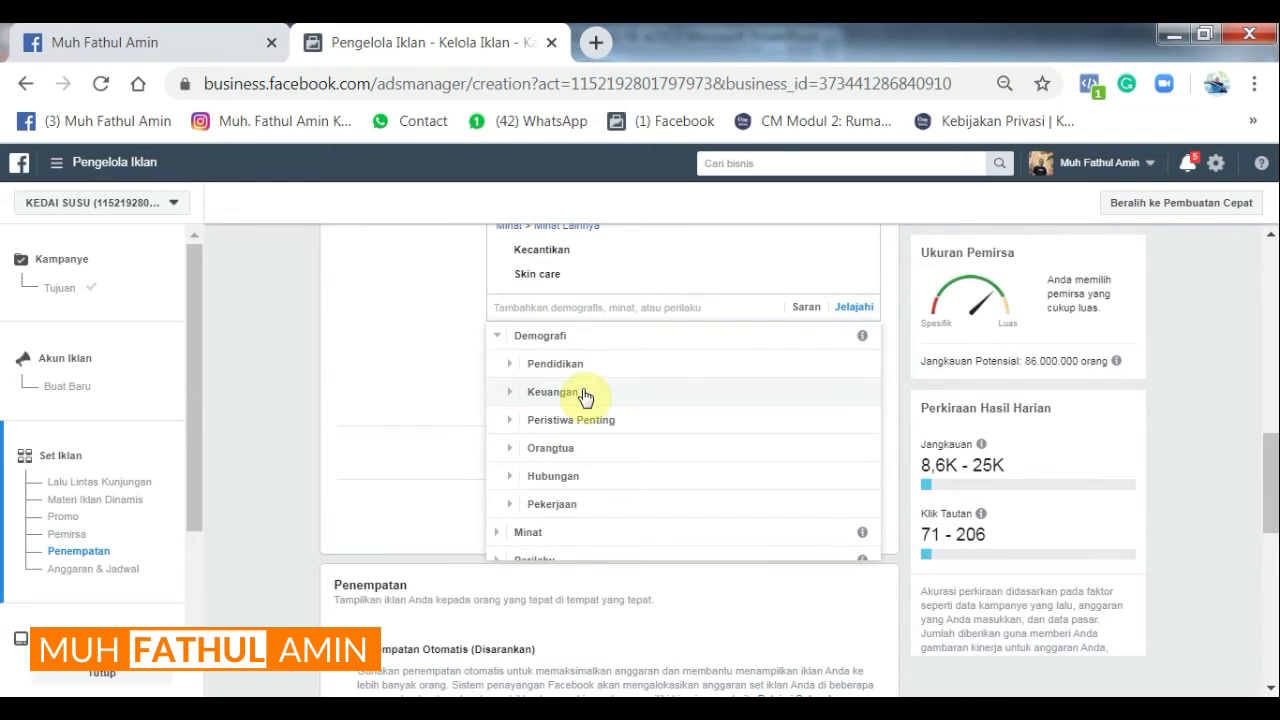
{"action": "left_click", "coordinate": [511, 371]}
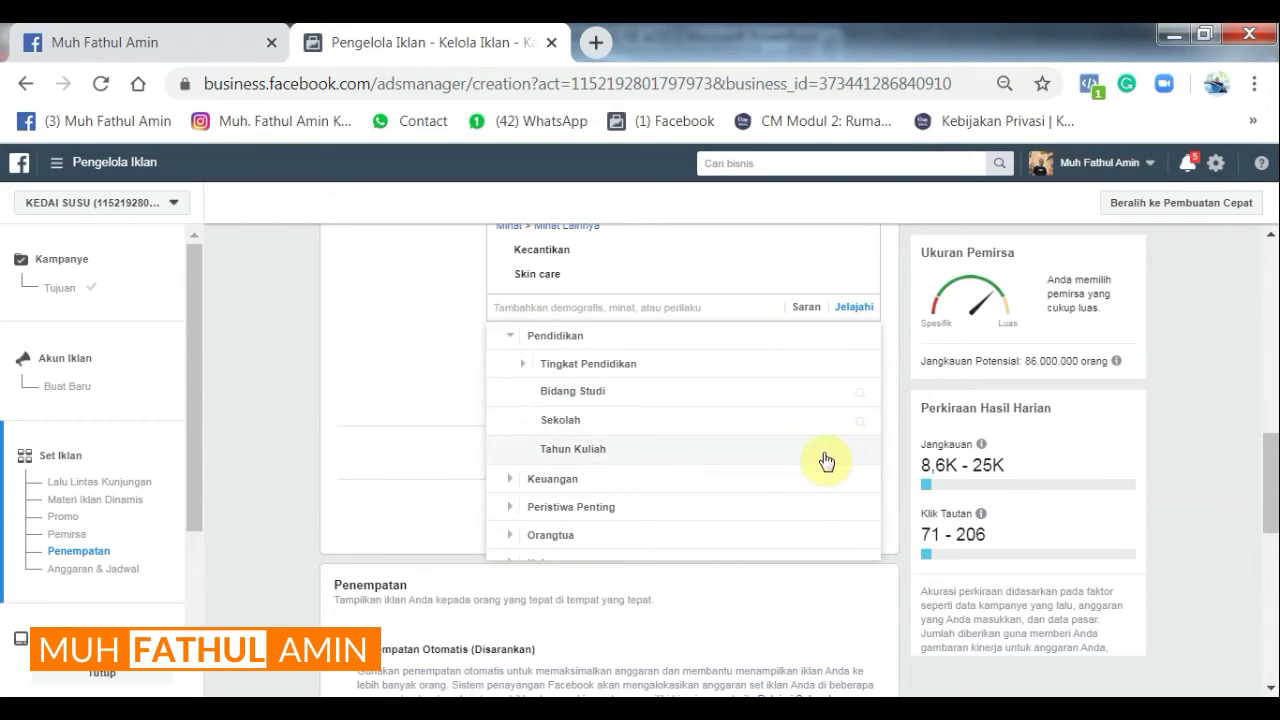
{"action": "left_click", "coordinate": [591, 481]}
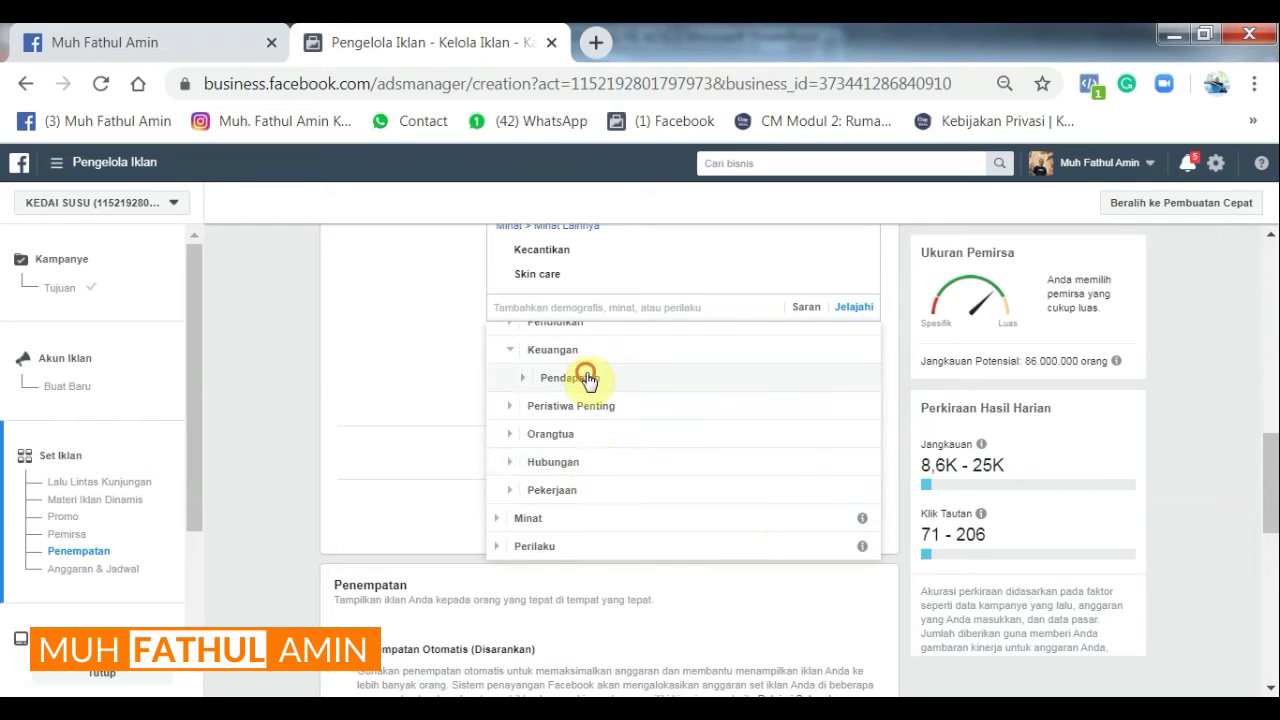
{"action": "left_click", "coordinate": [588, 379]}
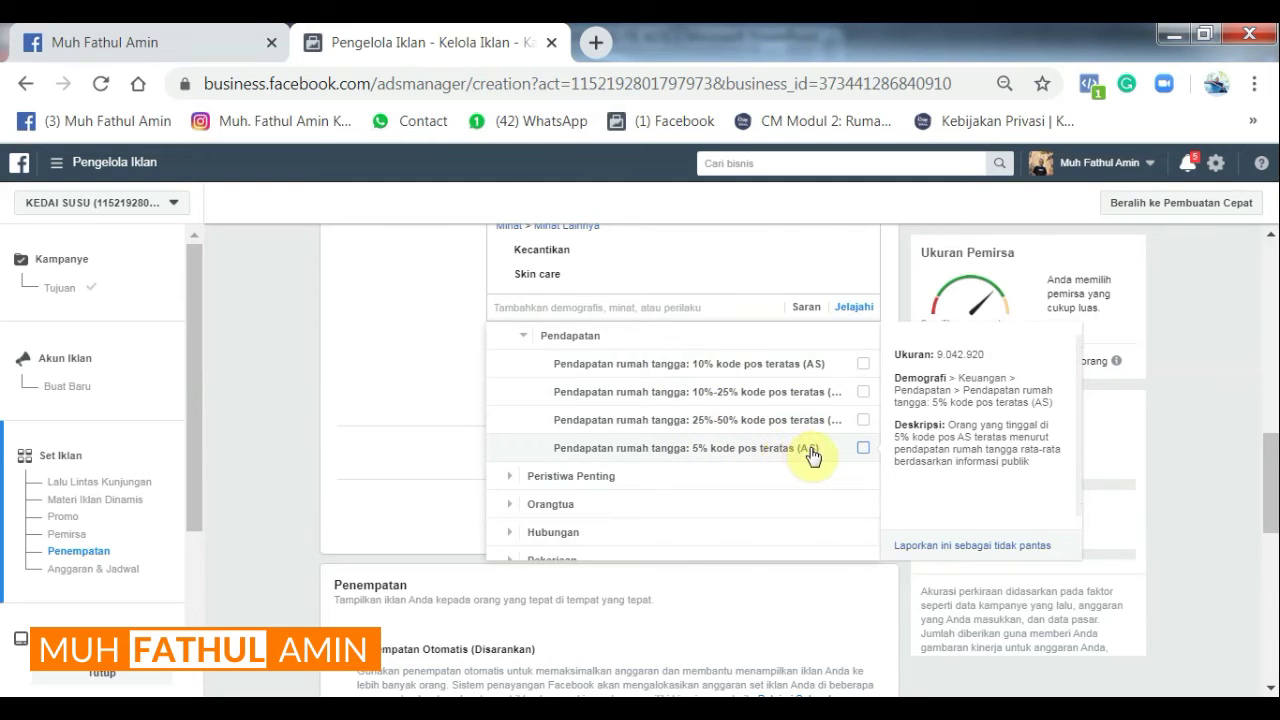
{"action": "scroll", "coordinate": [805, 450], "scroll_direction": "up", "scroll_amount": 2}
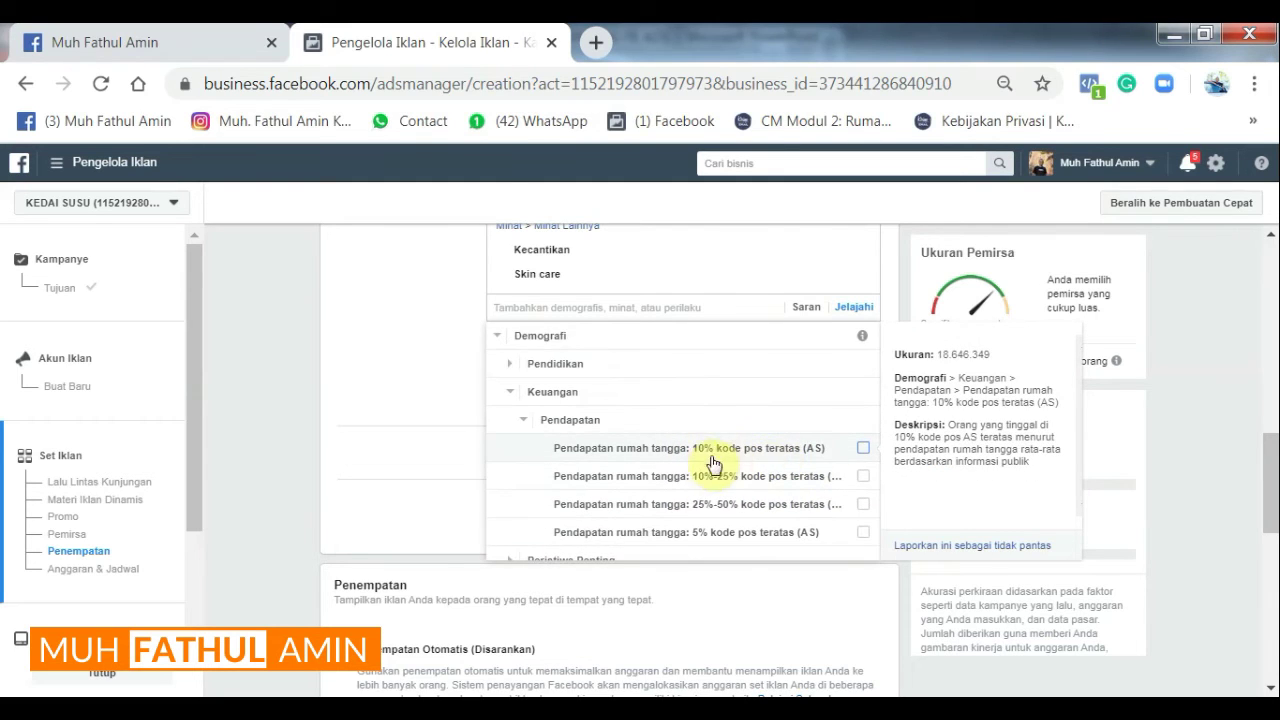
{"action": "left_click", "coordinate": [510, 392]}
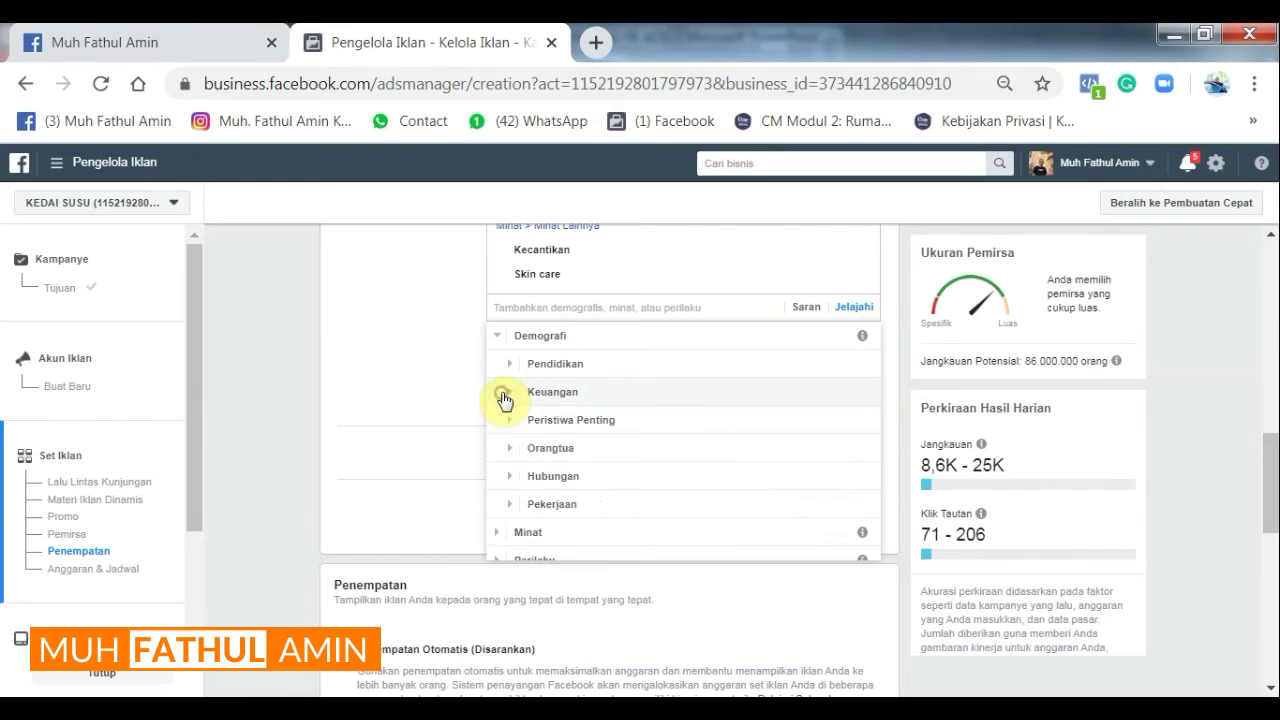
Step: Examine the Hubungan options in the Demografi category and close the category list without selecting anything
{"action": "scroll", "coordinate": [528, 458], "scroll_direction": "down", "scroll_amount": 1}
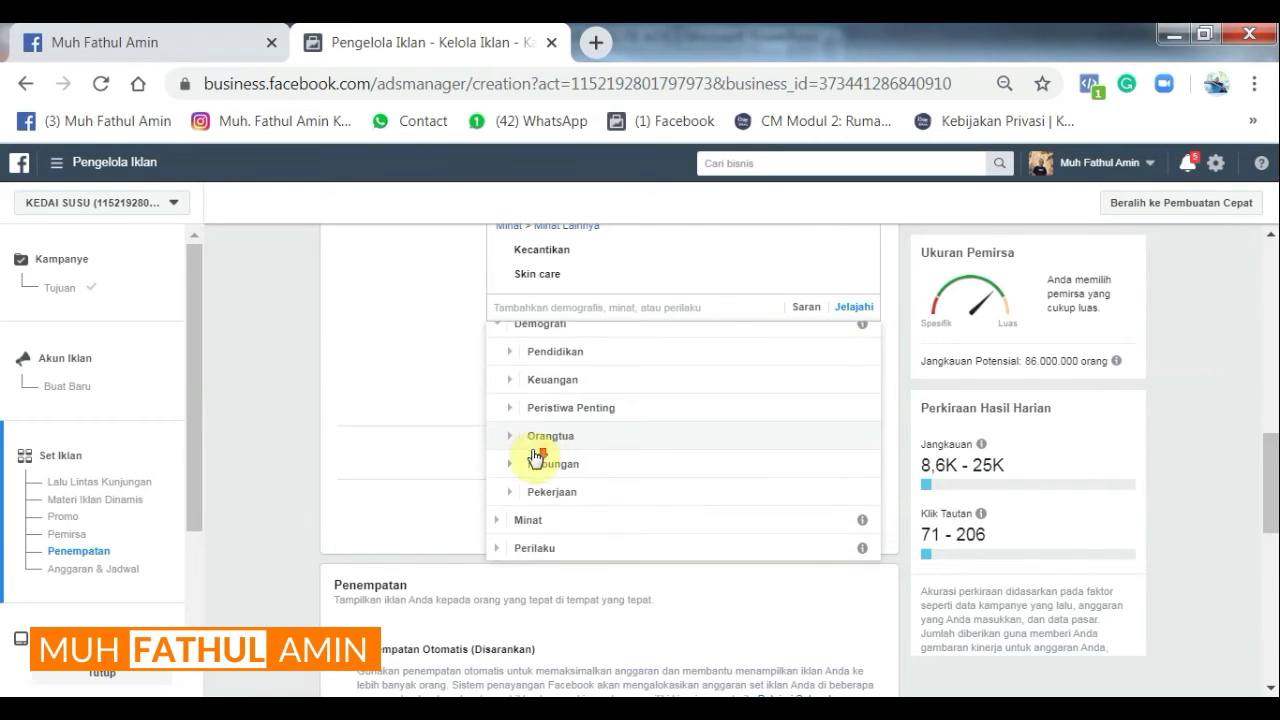
{"action": "left_click", "coordinate": [511, 462]}
{"action": "scroll", "coordinate": [512, 458], "scroll_direction": "down", "scroll_amount": 1}
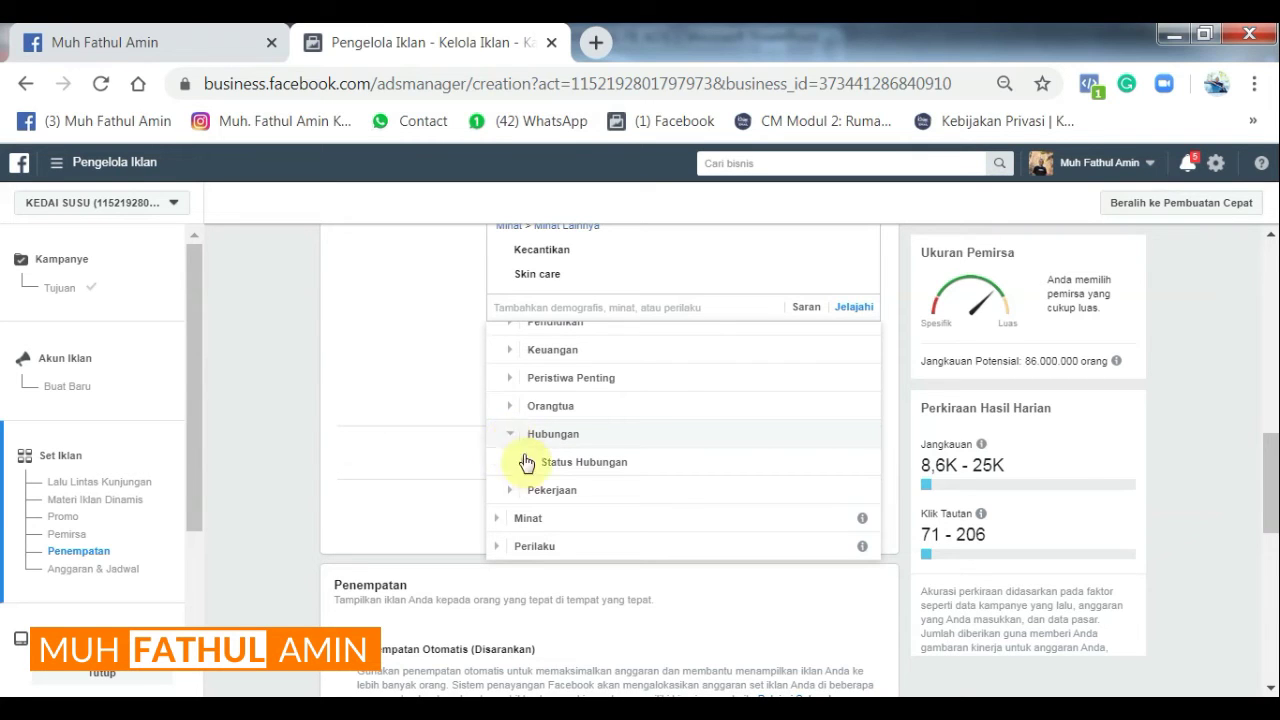
{"action": "scroll", "coordinate": [519, 449], "scroll_direction": "down", "scroll_amount": 1}
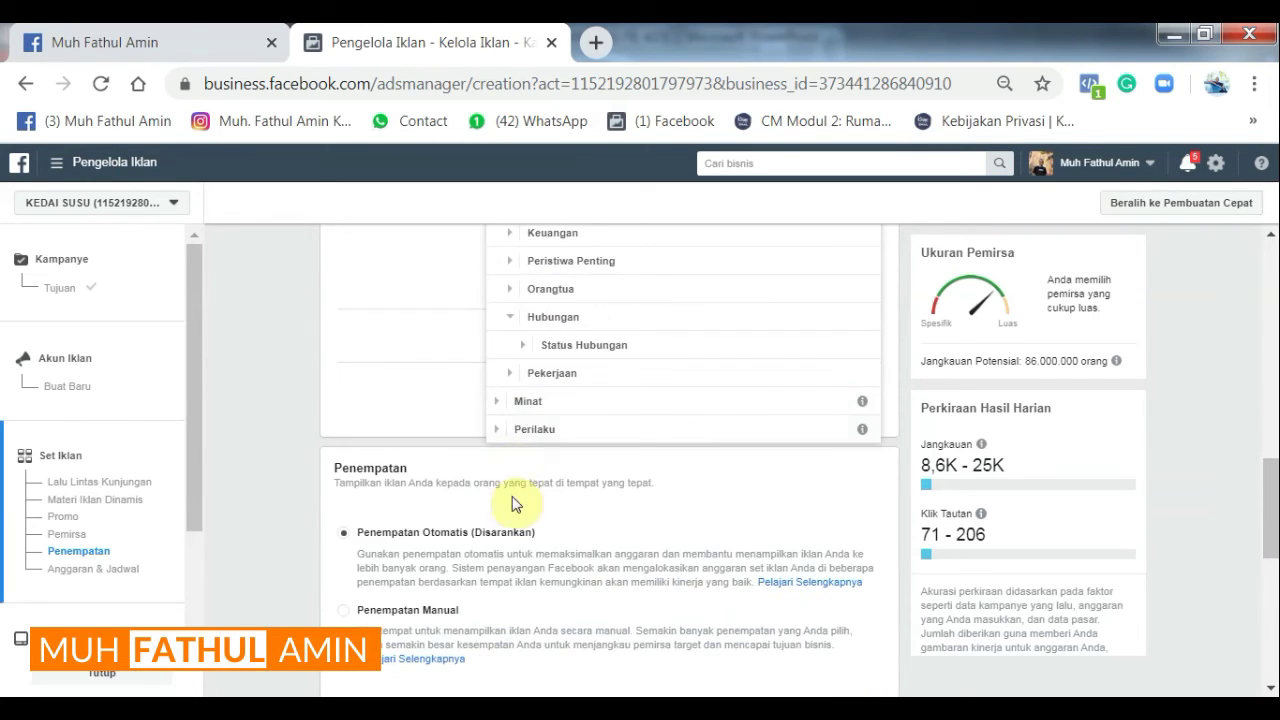
{"action": "scroll", "coordinate": [527, 452], "scroll_direction": "up", "scroll_amount": 1}
{"action": "scroll", "coordinate": [527, 452], "scroll_direction": "down", "scroll_amount": 1}
{"action": "scroll", "coordinate": [527, 452], "scroll_direction": "up", "scroll_amount": 2}
{"action": "scroll", "coordinate": [527, 452], "scroll_direction": "up", "scroll_amount": 2}
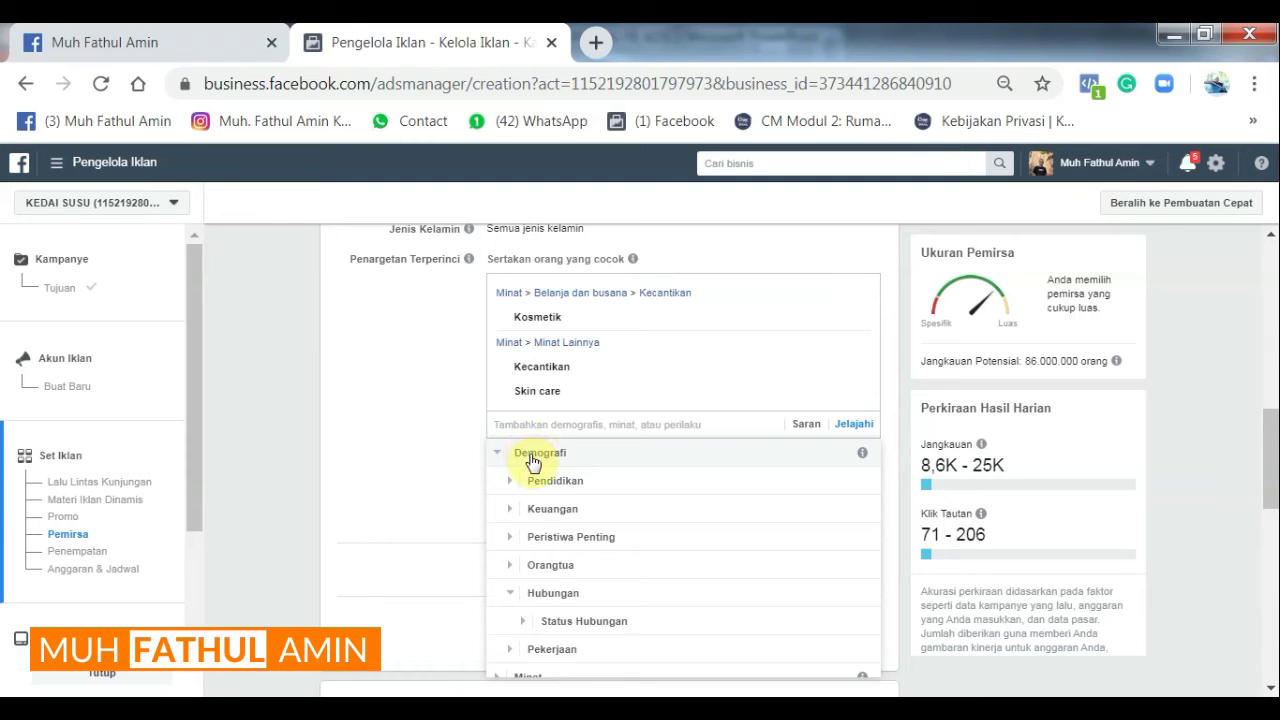
{"action": "left_click", "coordinate": [464, 393]}
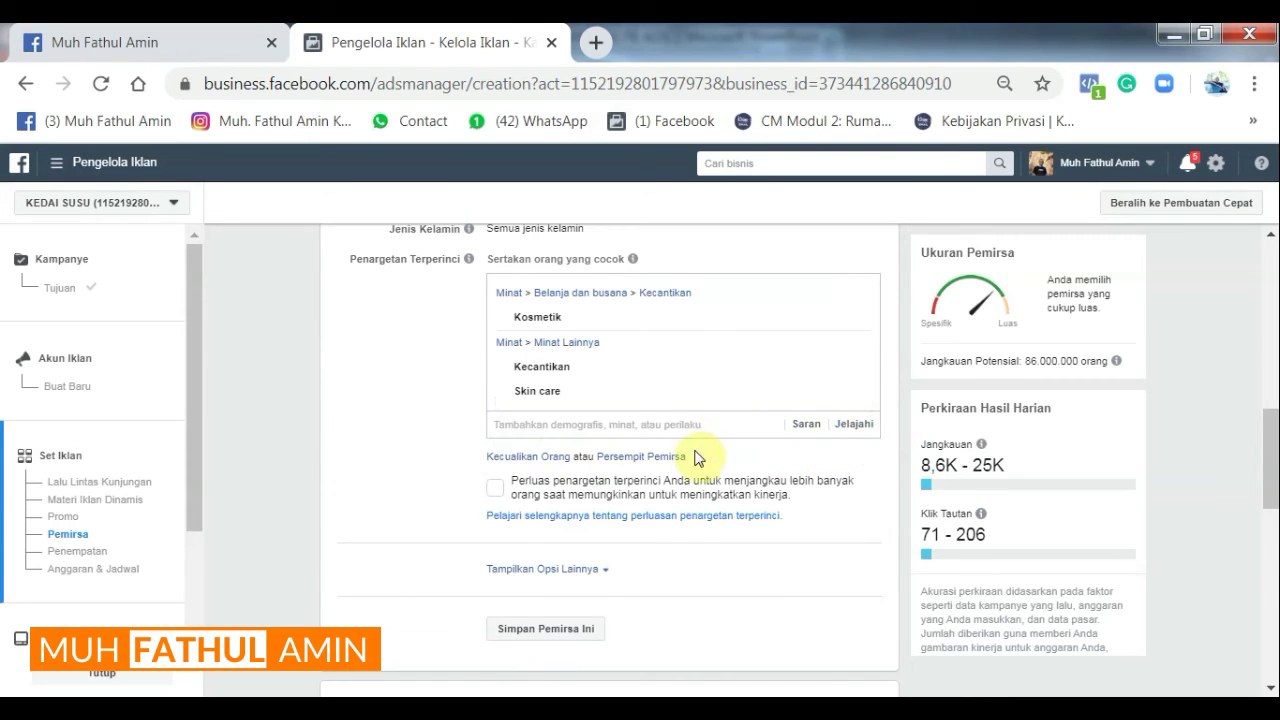
Step: Exclude people with the interest "Loreal PARIS" from the detailed targeting by searching for "loreal"
{"action": "left_click", "coordinate": [527, 458]}
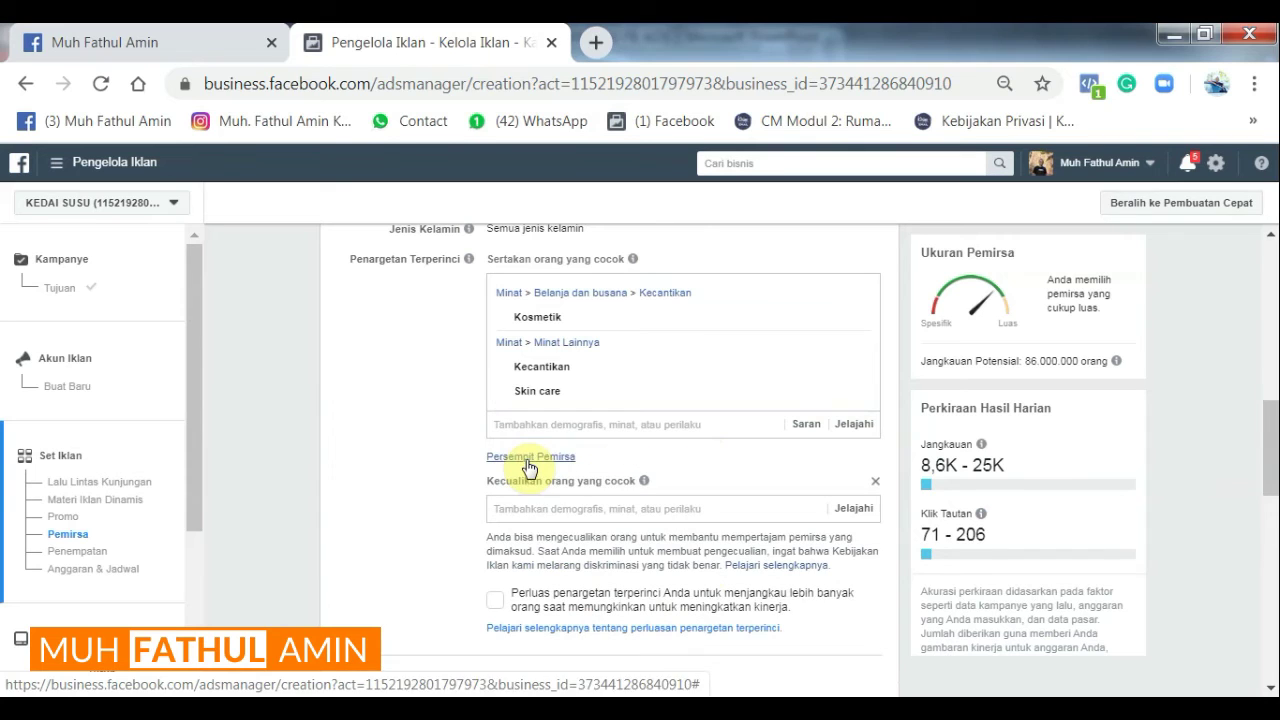
{"action": "left_click", "coordinate": [551, 507]}
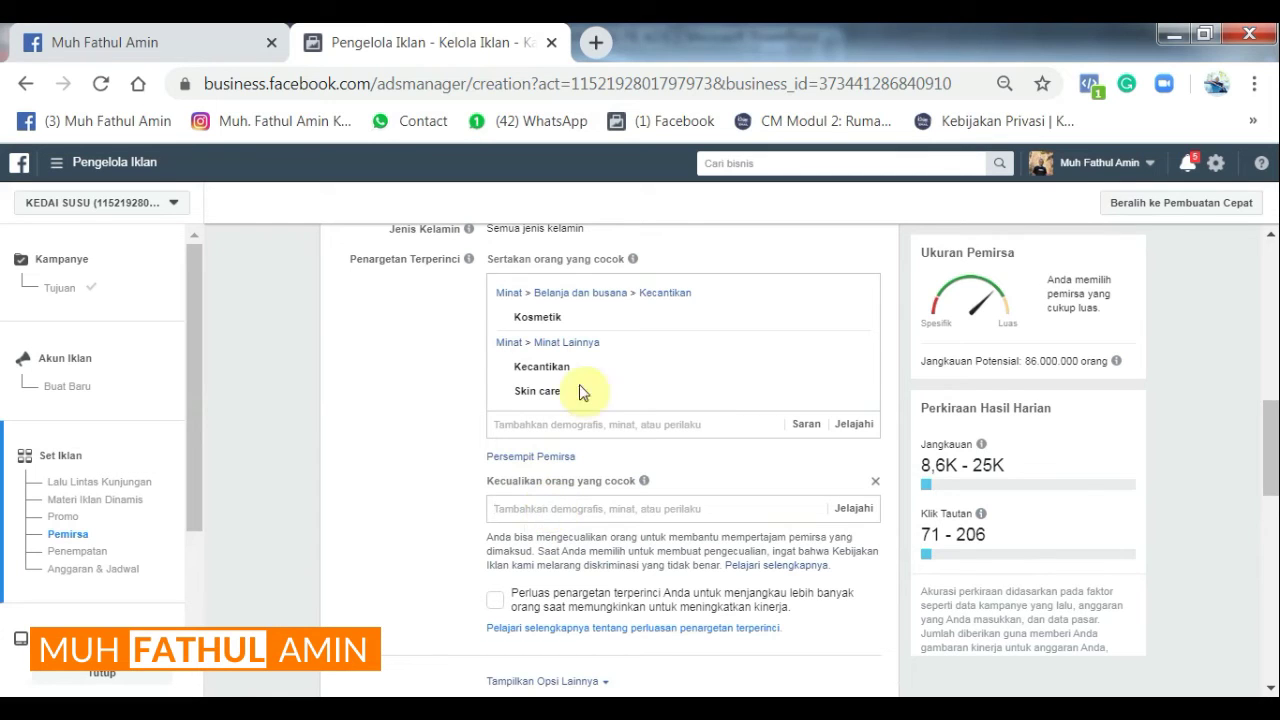
{"action": "mouse_move", "coordinate": [562, 316]}
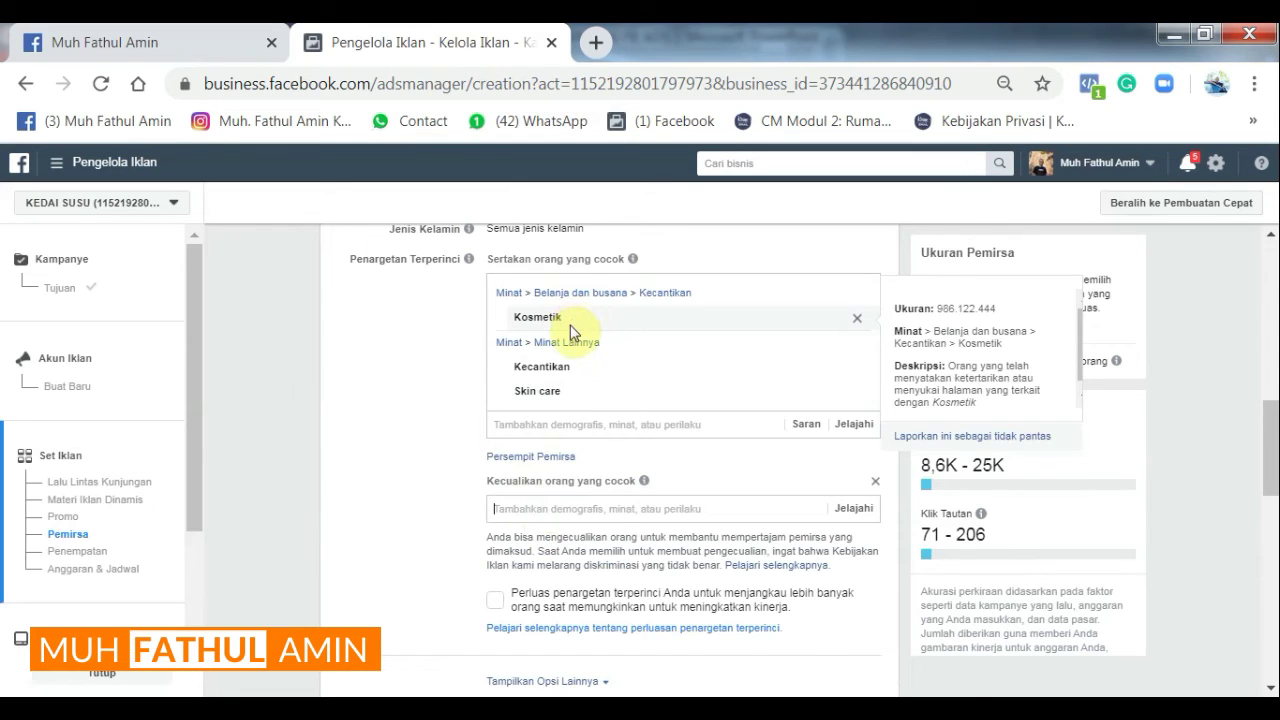
{"action": "mouse_move", "coordinate": [585, 369]}
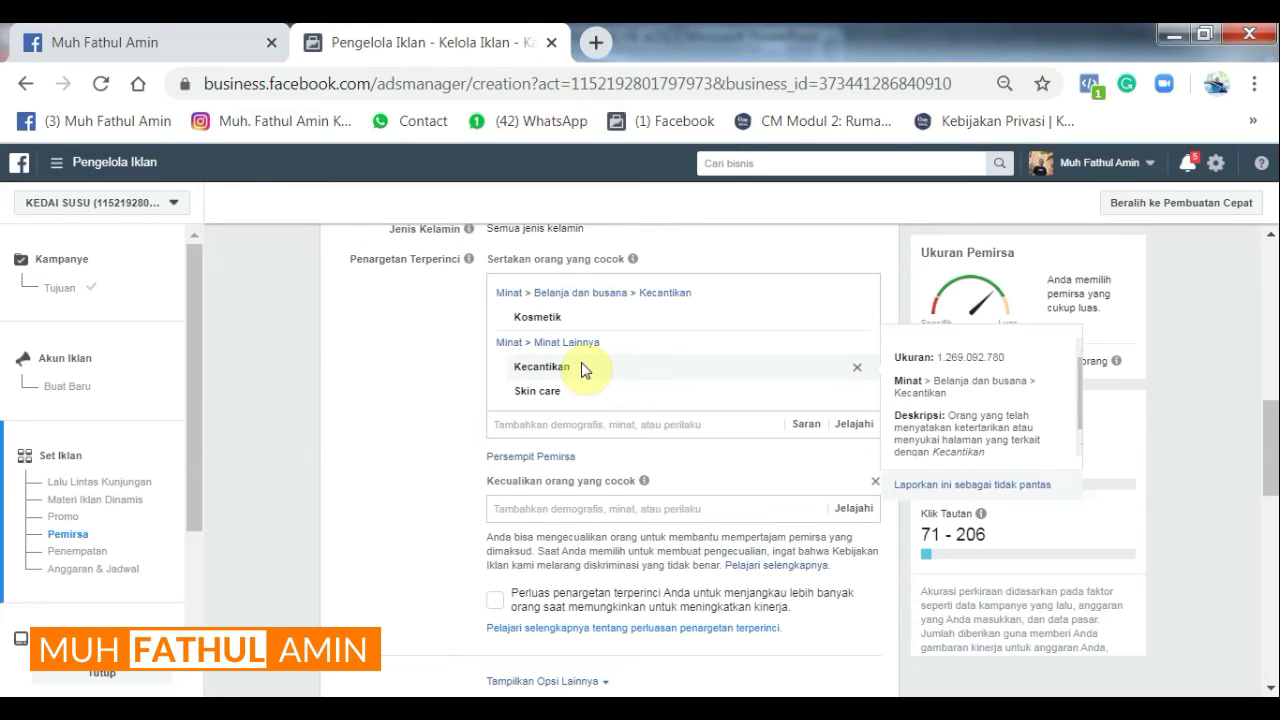
{"action": "type", "text": "loreal"}
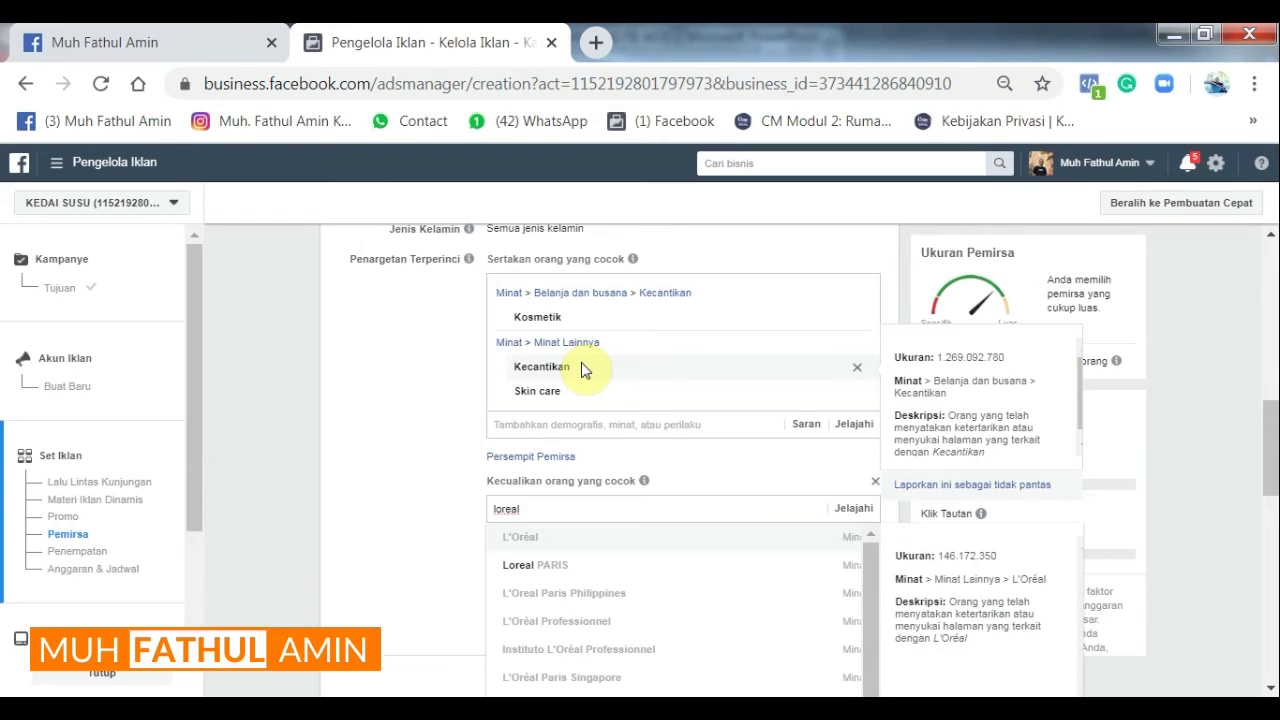
{"action": "left_click", "coordinate": [541, 566]}
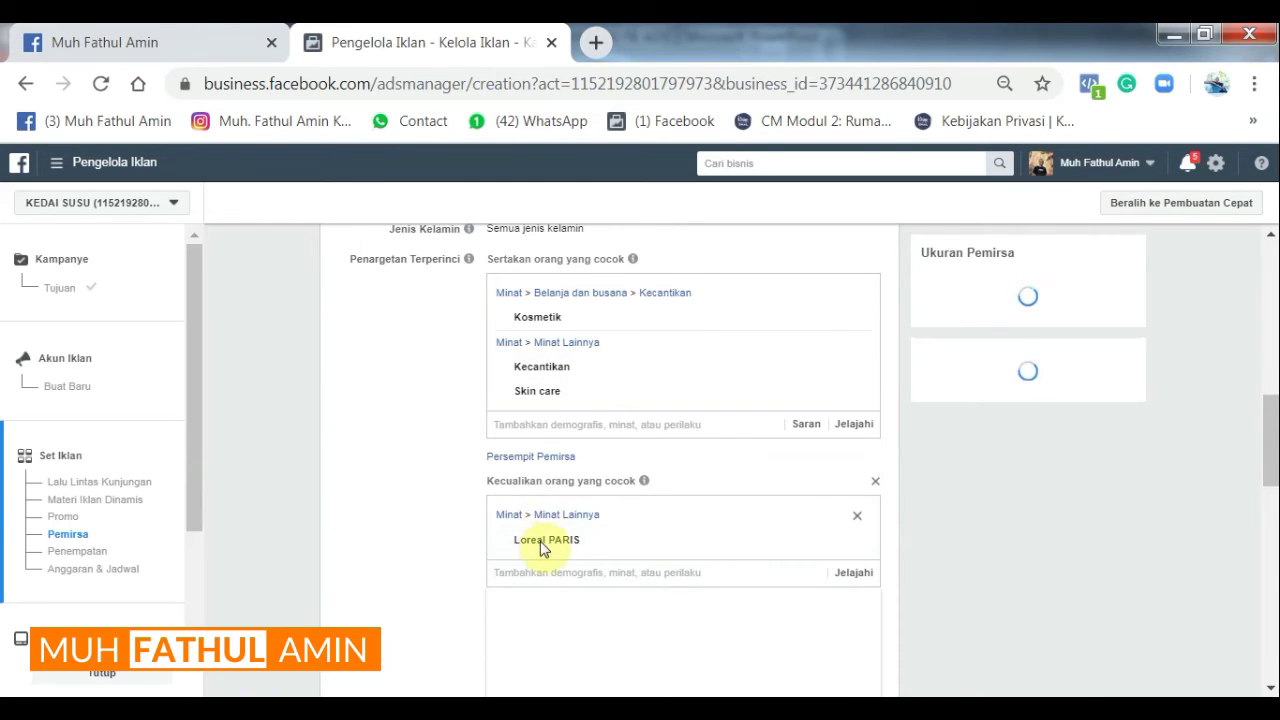
{"action": "mouse_move", "coordinate": [543, 550]}
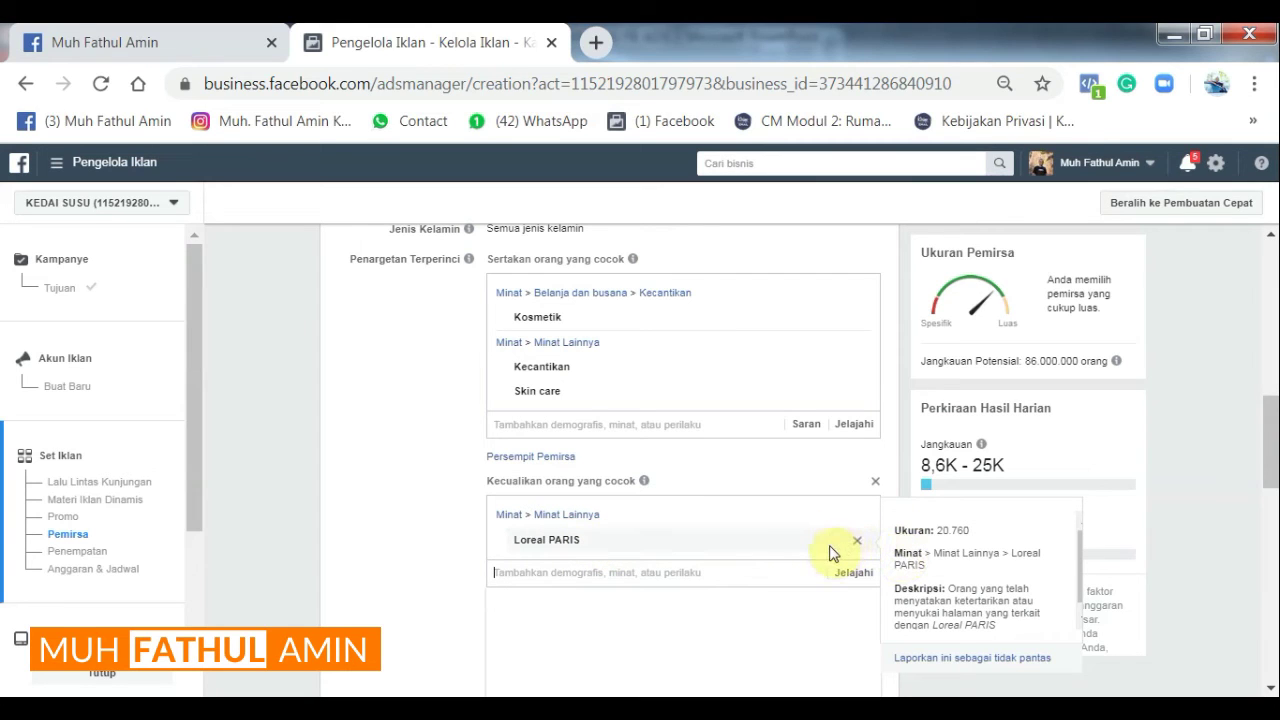
{"action": "right_click", "coordinate": [597, 568]}
{"action": "left_click", "coordinate": [574, 575]}
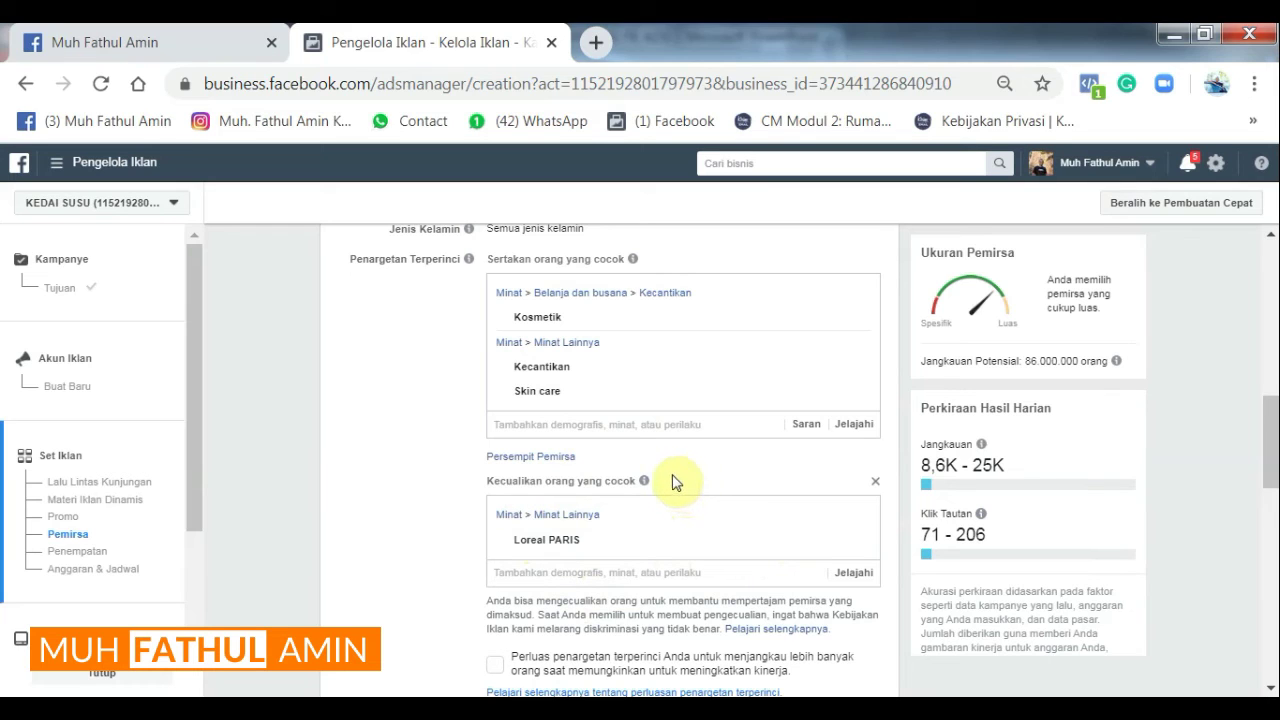
Step: Narrow the audience with a condition requiring the interest "Syariat Islam", found by searching for "syariat"
{"action": "left_click", "coordinate": [520, 458]}
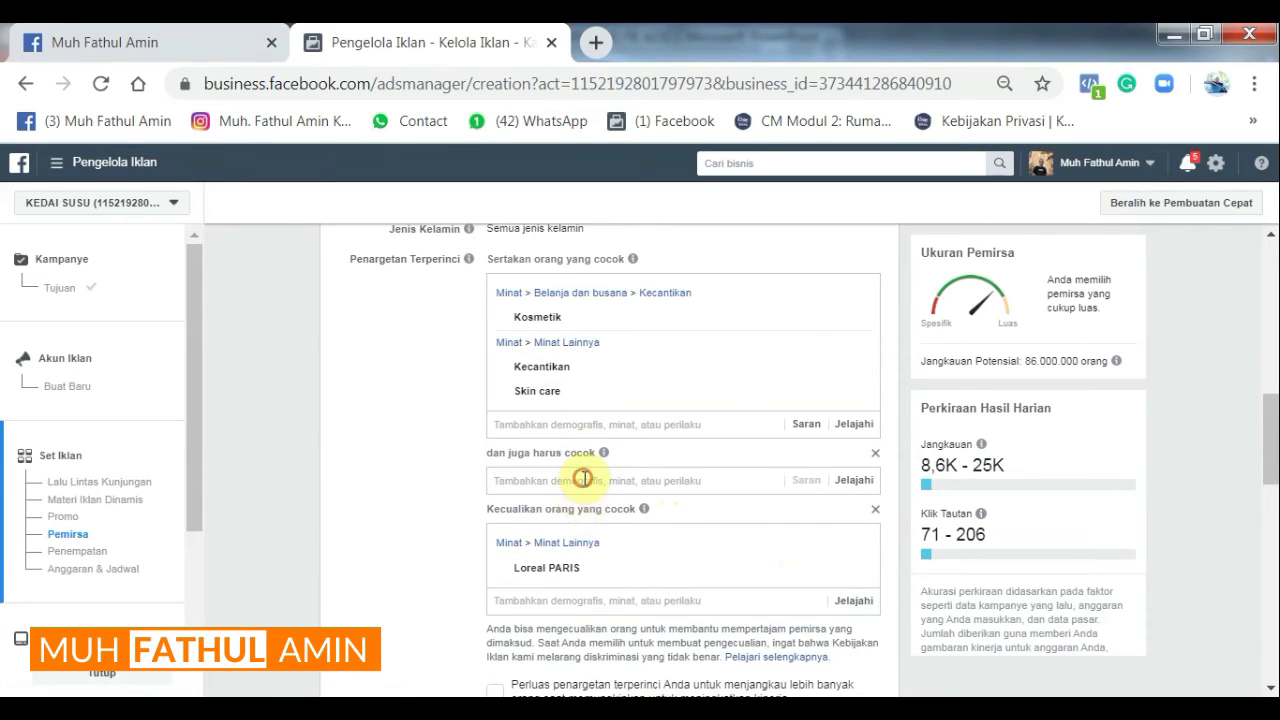
{"action": "left_click", "coordinate": [583, 478]}
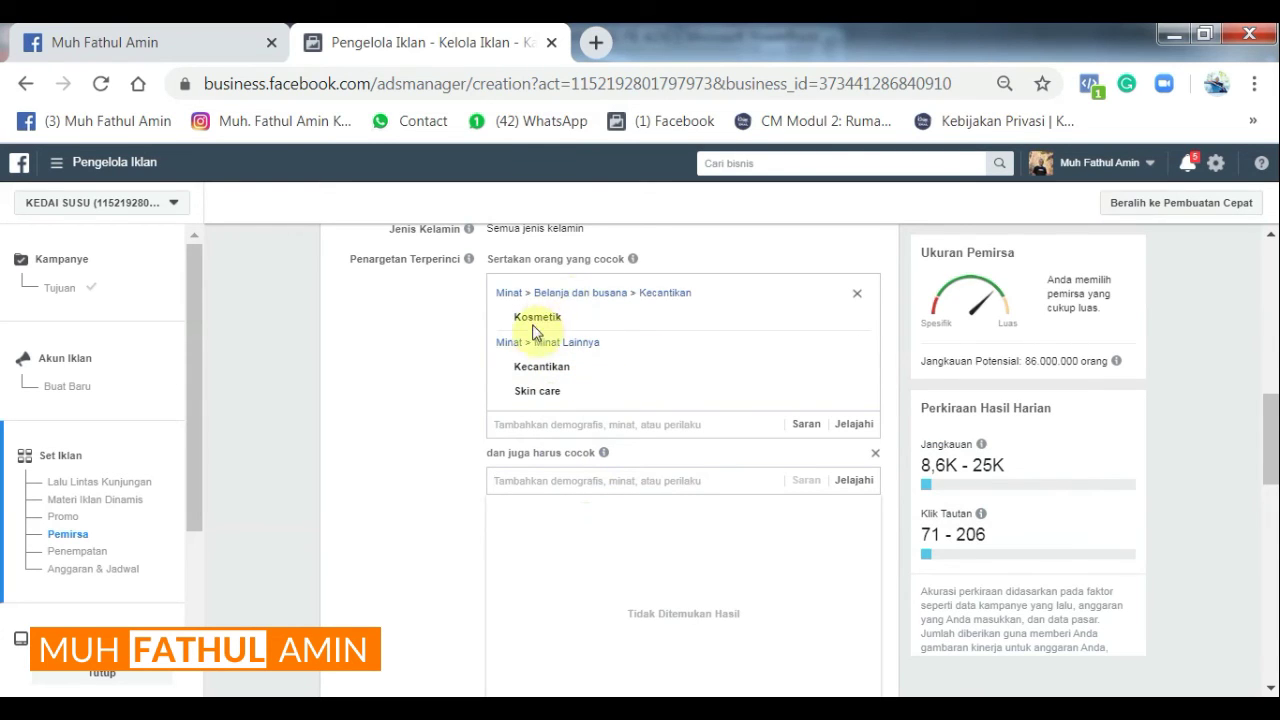
{"action": "mouse_move", "coordinate": [538, 378]}
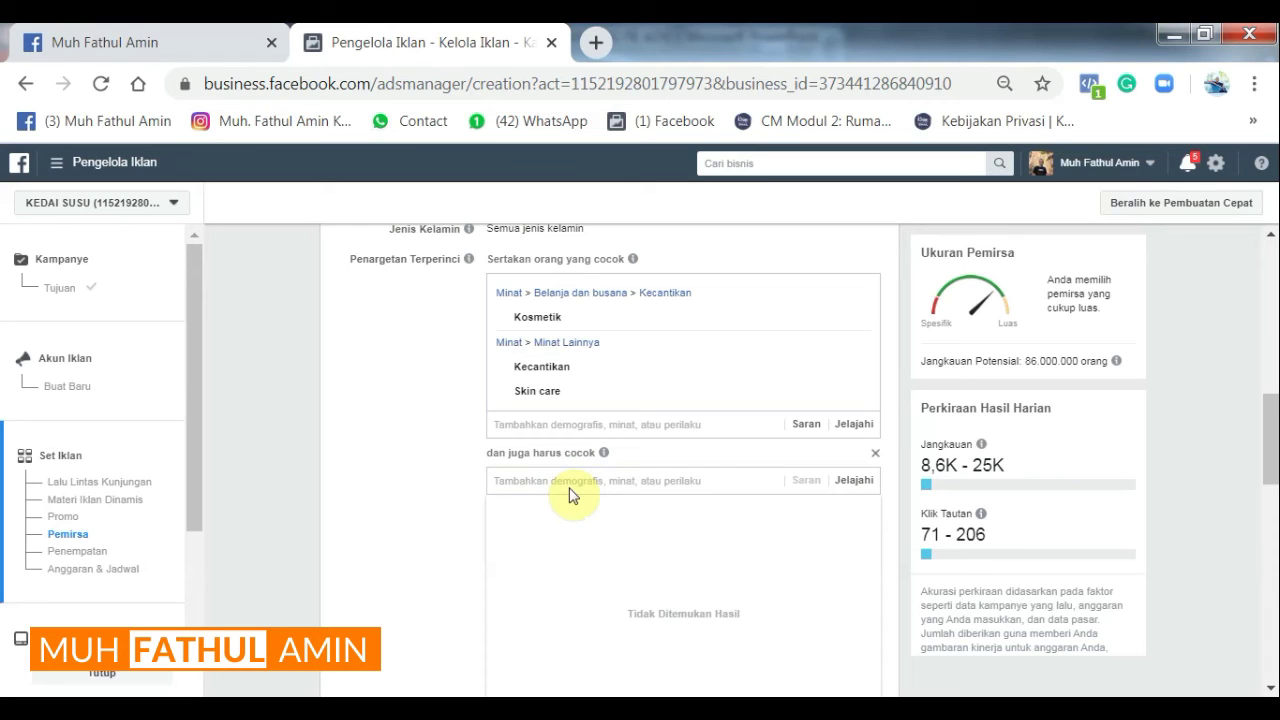
{"action": "type", "text": "syariat"}
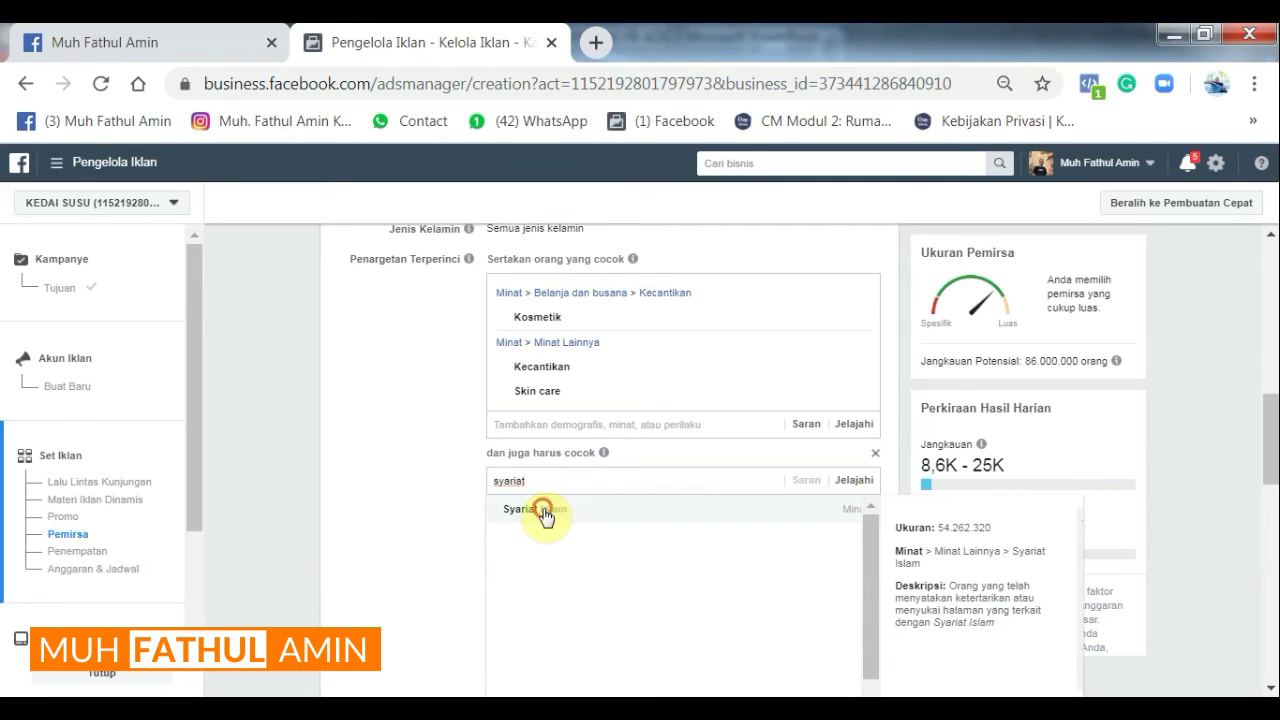
{"action": "left_click", "coordinate": [545, 516]}
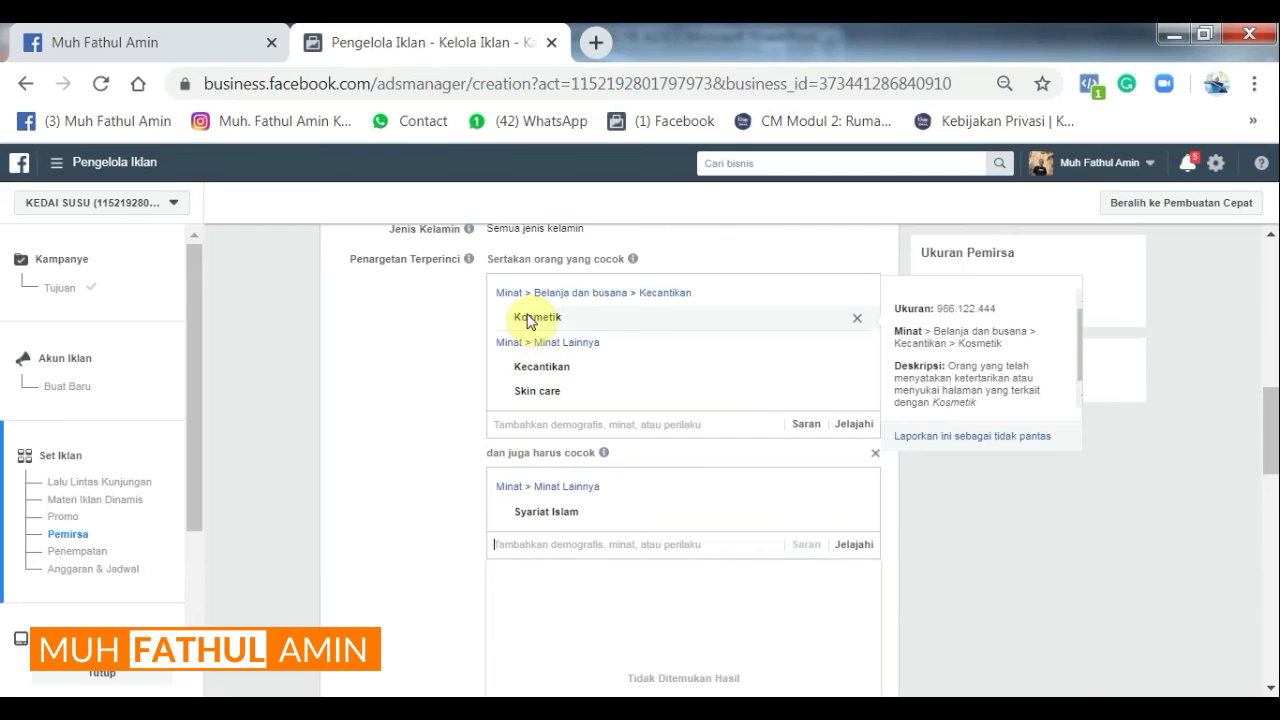
Step: Restrict the audience's gender (Jenis Kelamin) to Perempuan
{"action": "scroll", "coordinate": [505, 295], "scroll_direction": "up", "scroll_amount": 3}
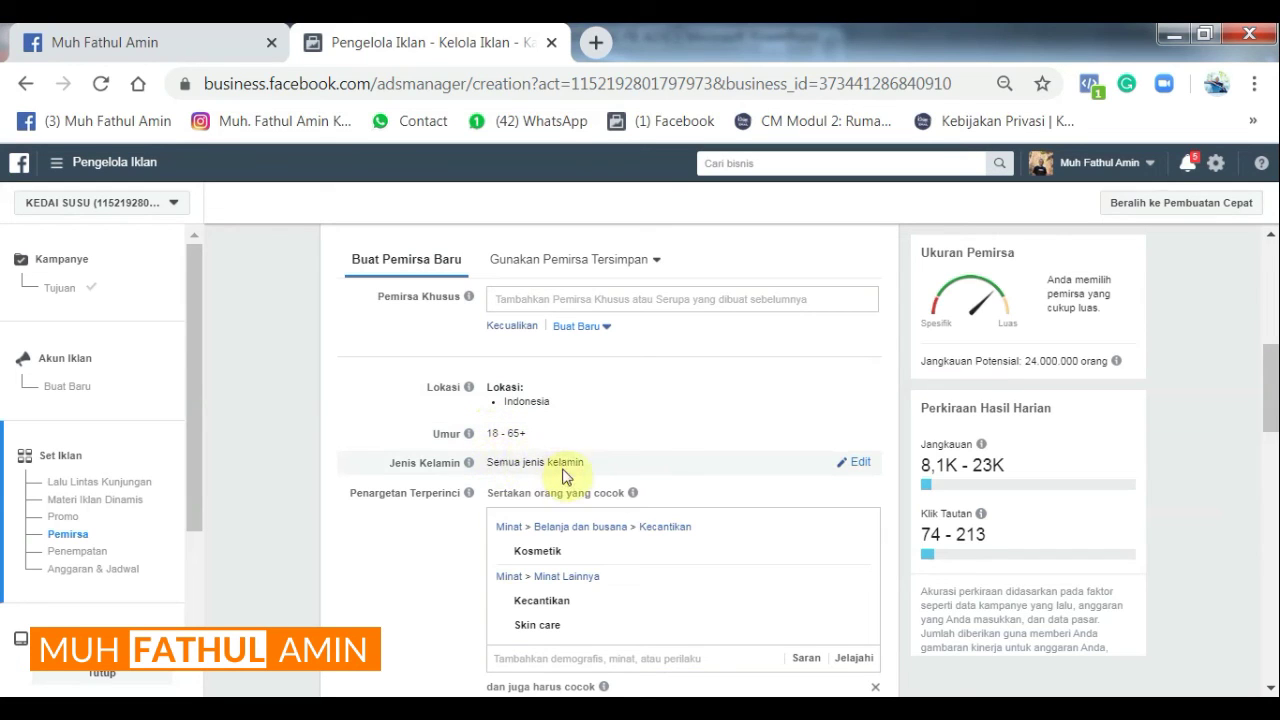
{"action": "left_click", "coordinate": [858, 460]}
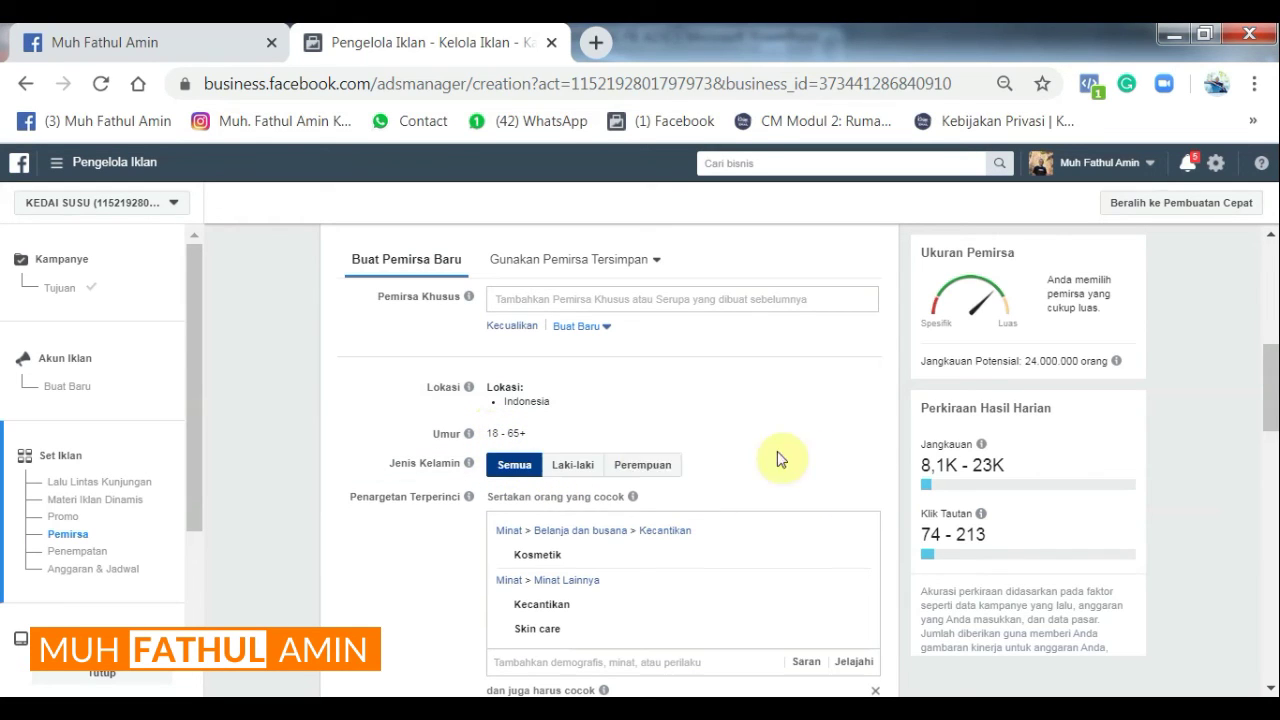
{"action": "left_click", "coordinate": [628, 476]}
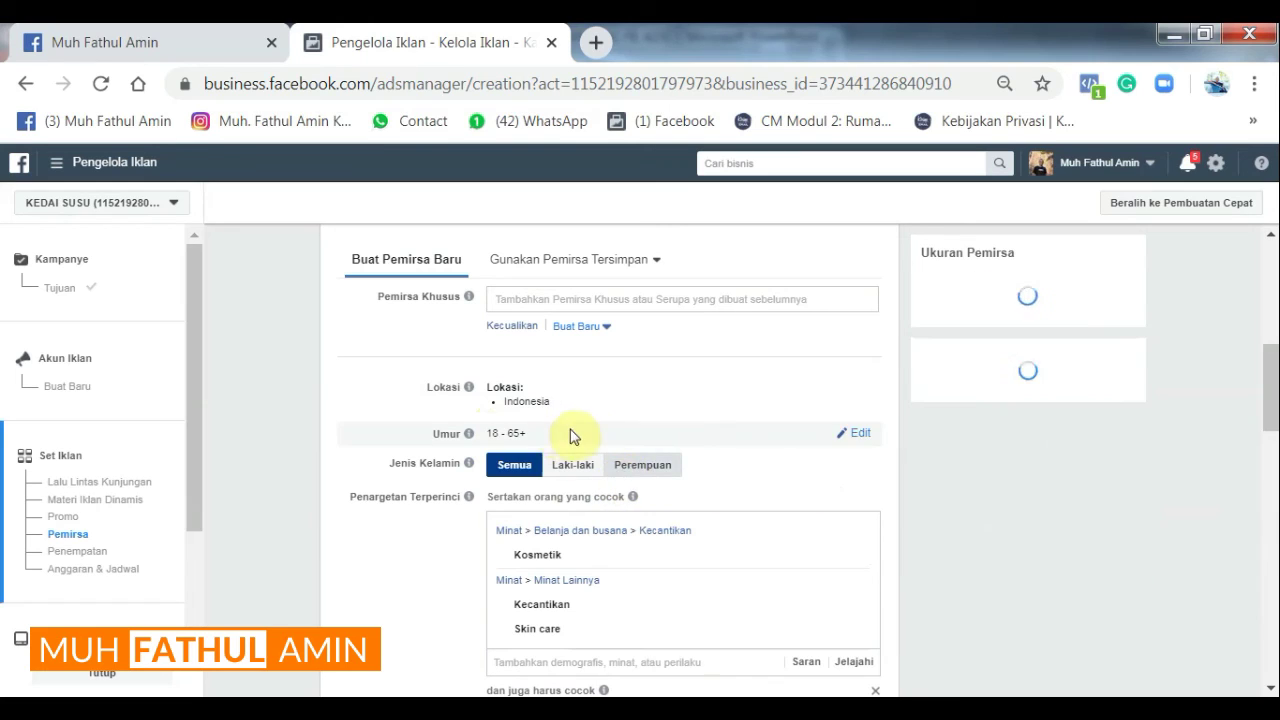
Step: Set the audience's age range (Umur) to 20 through 46
{"action": "left_click", "coordinate": [851, 435]}
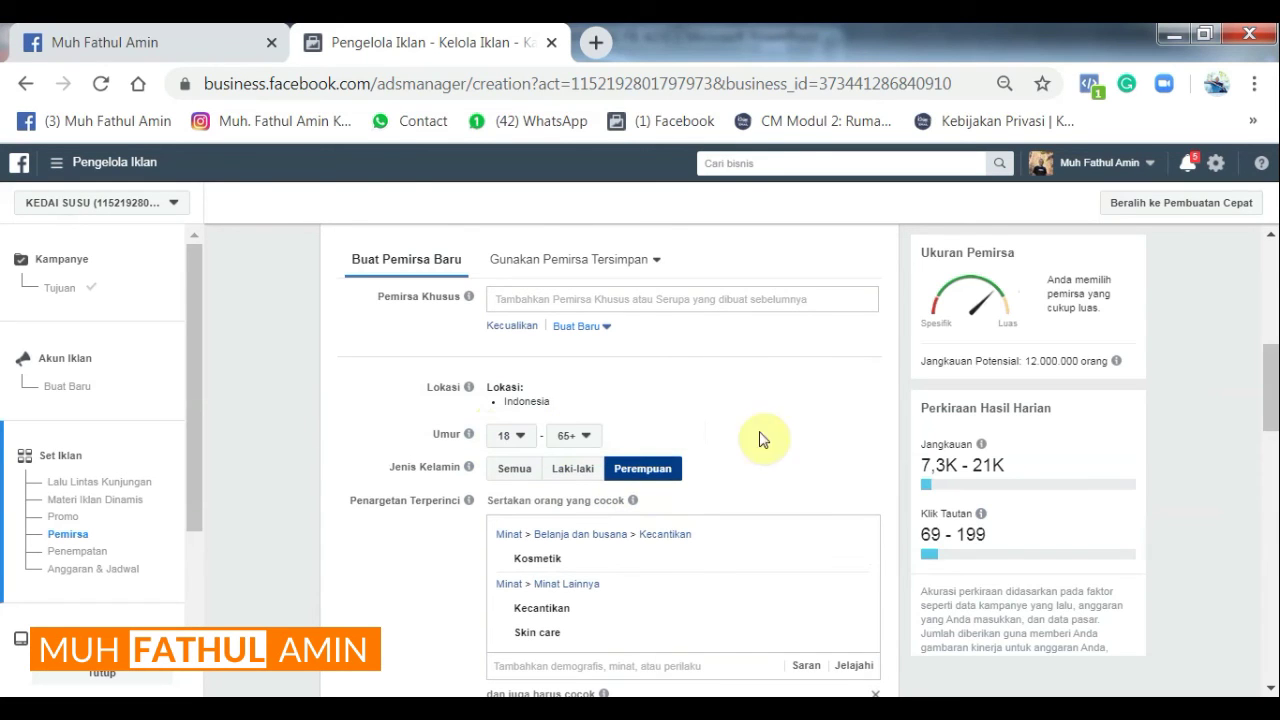
{"action": "left_click", "coordinate": [518, 437]}
{"action": "scroll", "coordinate": [520, 550], "scroll_direction": "down", "scroll_amount": 2}
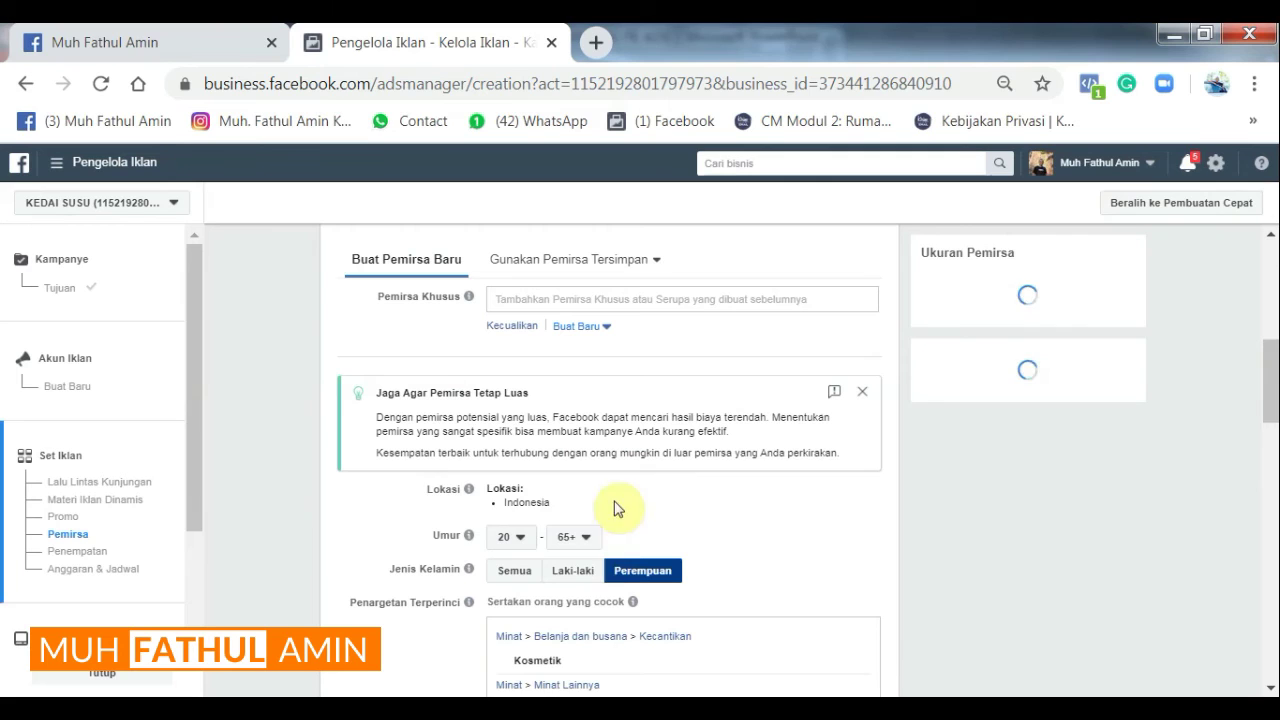
{"action": "left_click", "coordinate": [587, 538]}
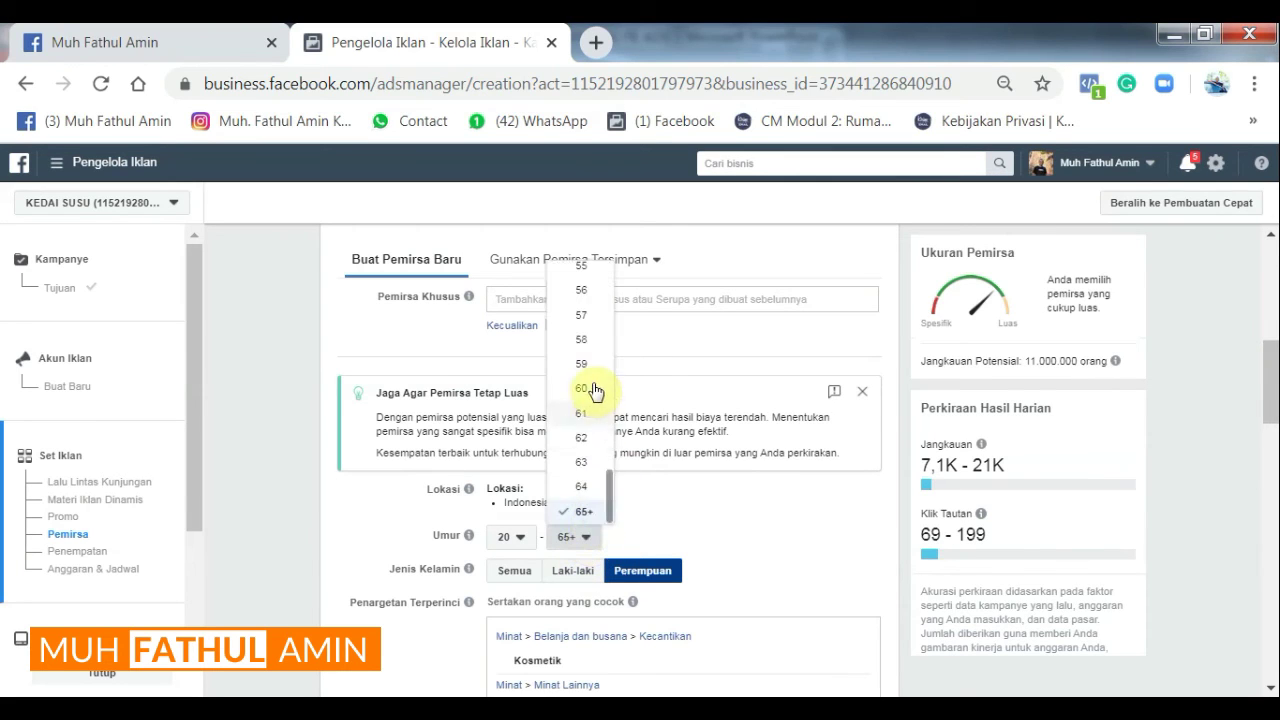
{"action": "scroll", "coordinate": [590, 383], "scroll_direction": "up", "scroll_amount": 2}
{"action": "scroll", "coordinate": [590, 383], "scroll_direction": "up", "scroll_amount": 1}
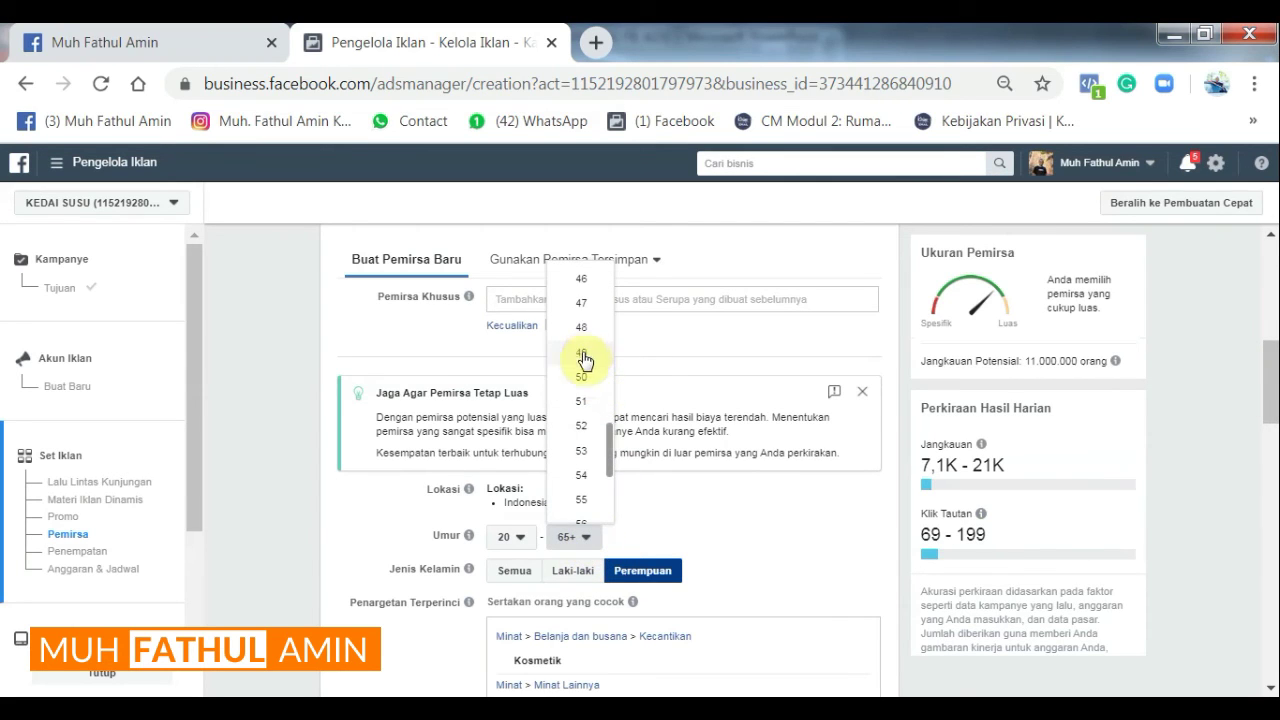
{"action": "left_click", "coordinate": [585, 277]}
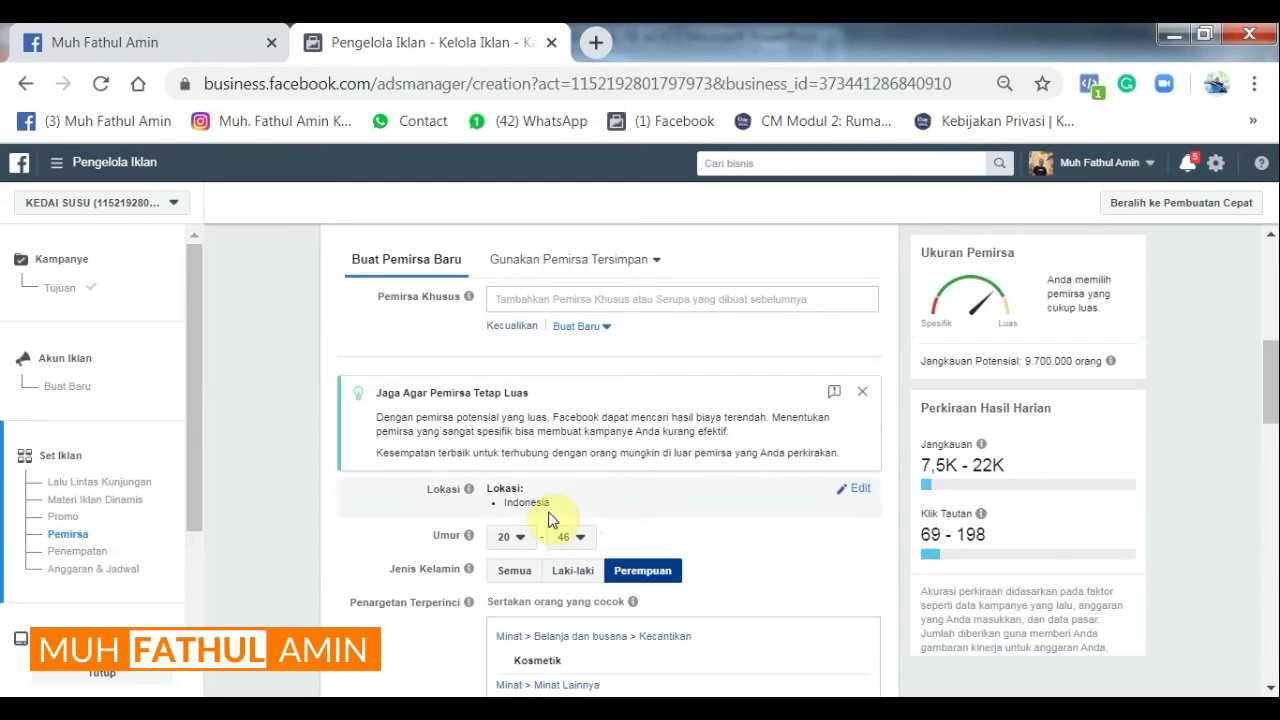
Step: Review the included, narrowing and excluded interests in the detailed targeting, reading the descriptions of the individual interests
{"action": "scroll", "coordinate": [570, 540], "scroll_direction": "down", "scroll_amount": 2}
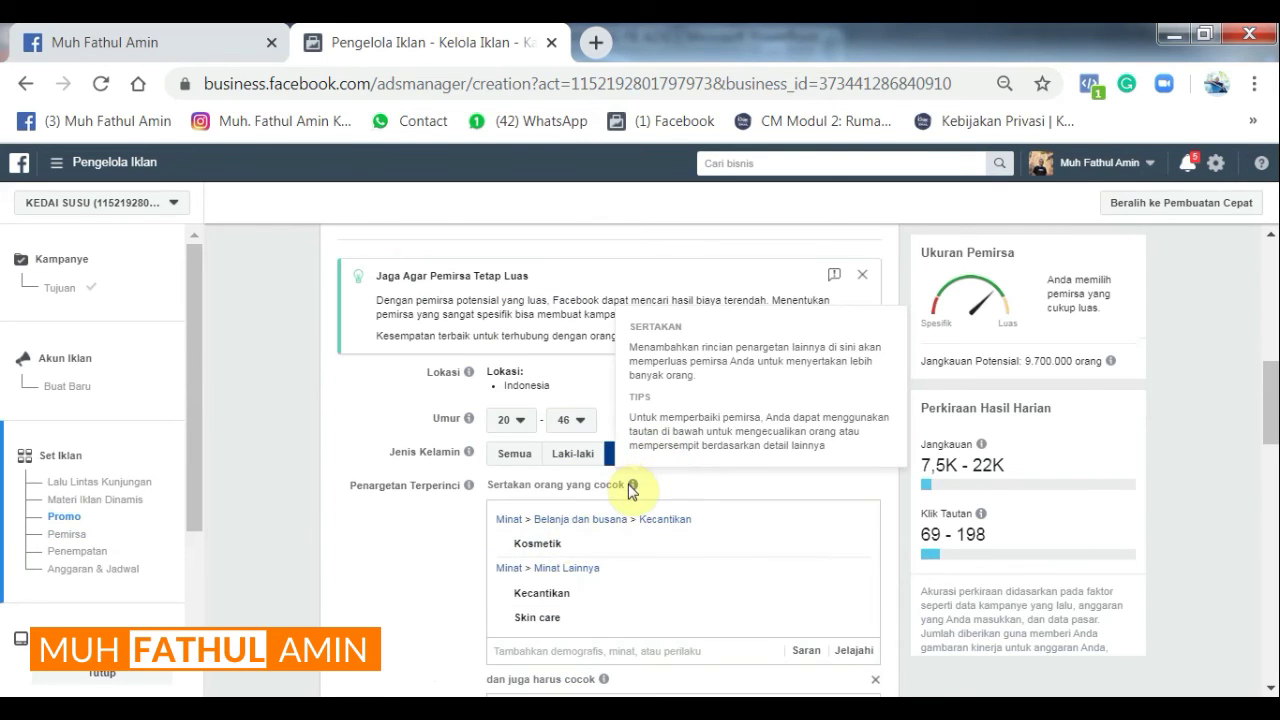
{"action": "scroll", "coordinate": [600, 500], "scroll_direction": "down", "scroll_amount": 2}
{"action": "mouse_move", "coordinate": [572, 437]}
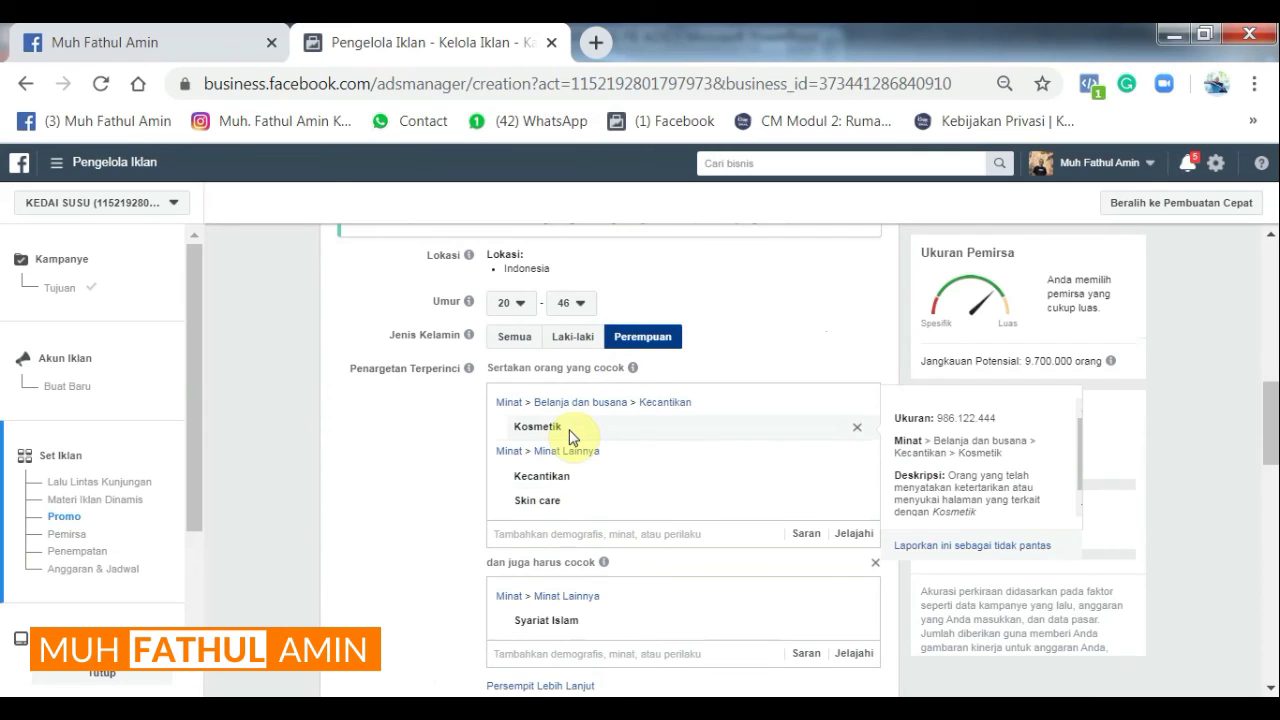
{"action": "mouse_move", "coordinate": [550, 480]}
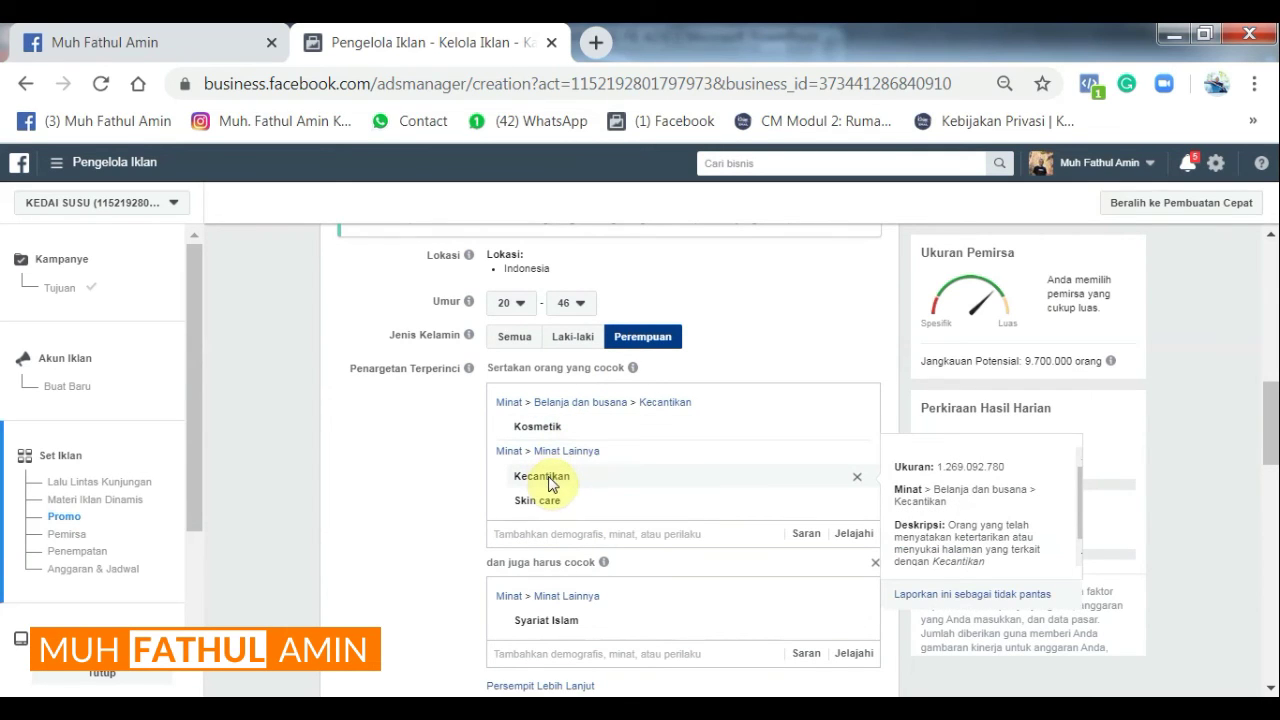
{"action": "mouse_move", "coordinate": [567, 630]}
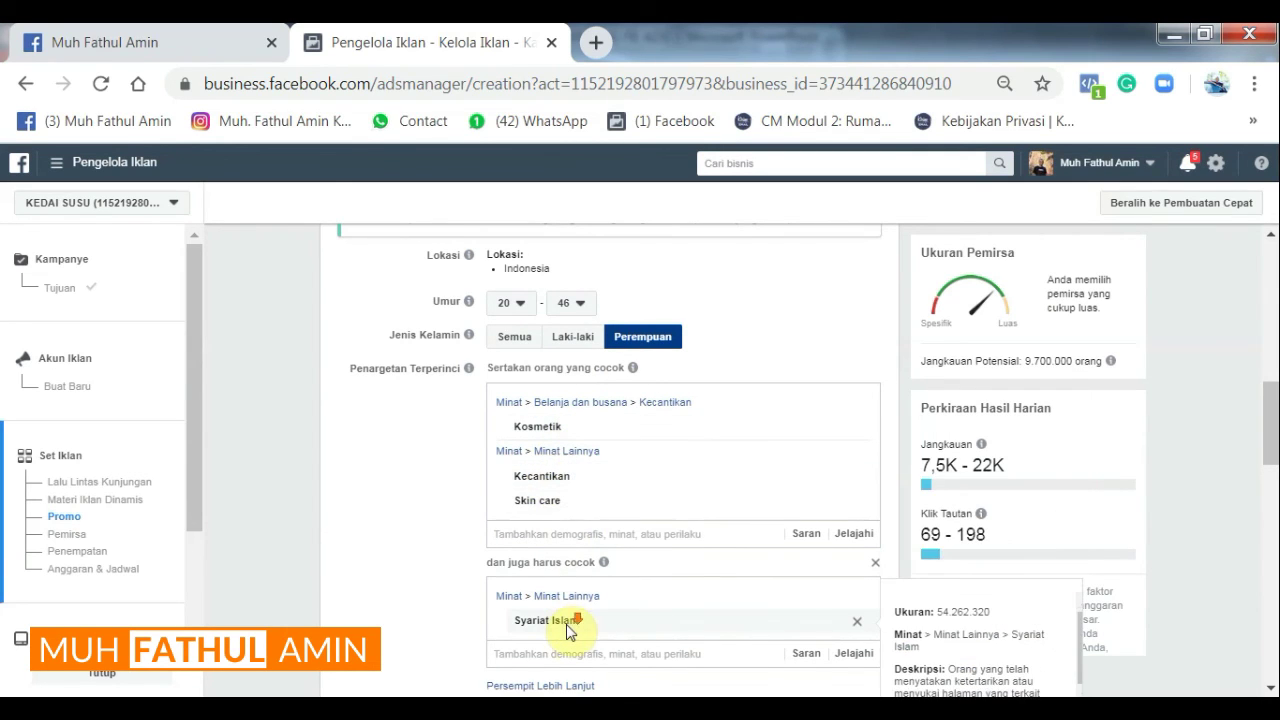
{"action": "scroll", "coordinate": [567, 628], "scroll_direction": "down", "scroll_amount": 2}
{"action": "mouse_move", "coordinate": [561, 545]}
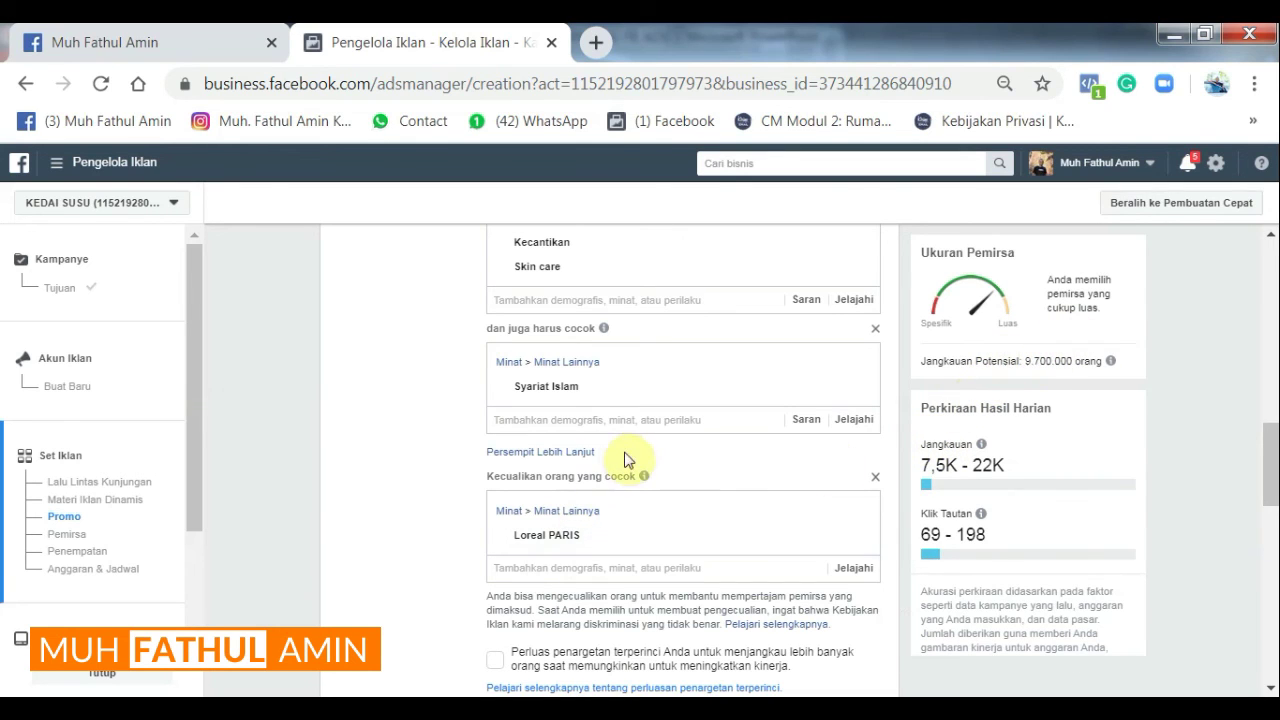
{"action": "scroll", "coordinate": [548, 405], "scroll_direction": "up", "scroll_amount": 1}
{"action": "mouse_move", "coordinate": [530, 507]}
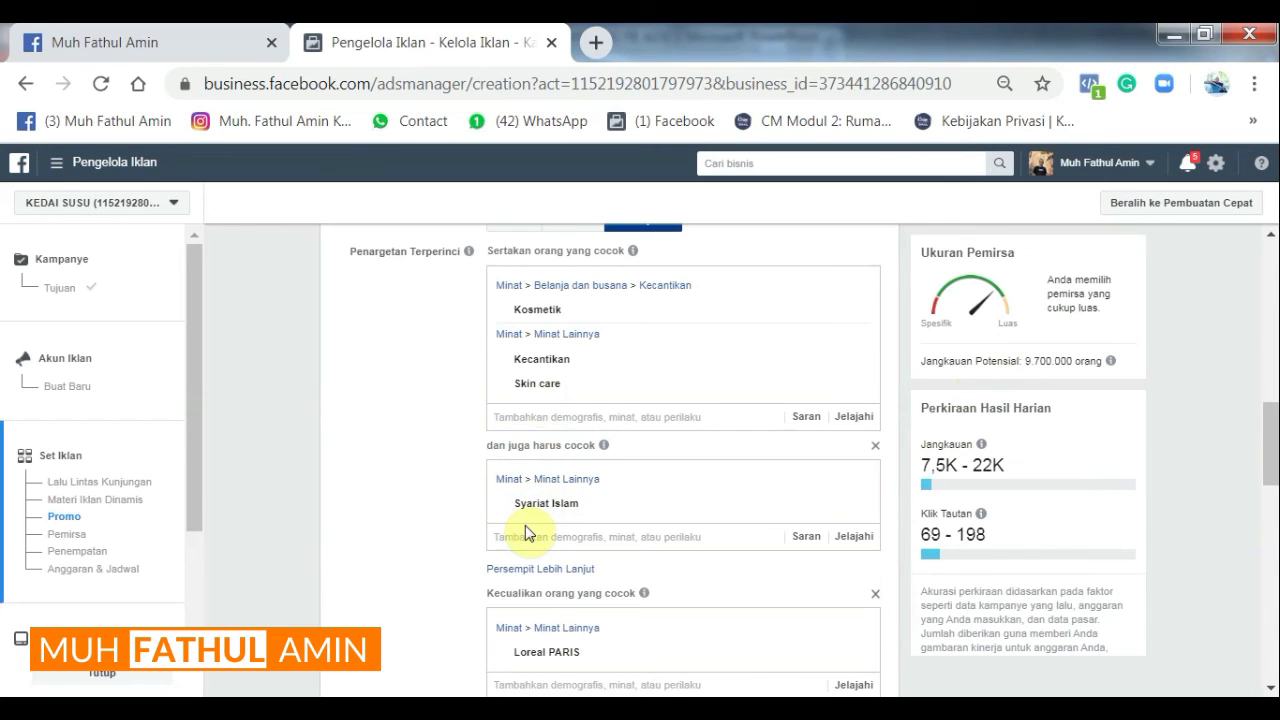
{"action": "left_click", "coordinate": [531, 538]}
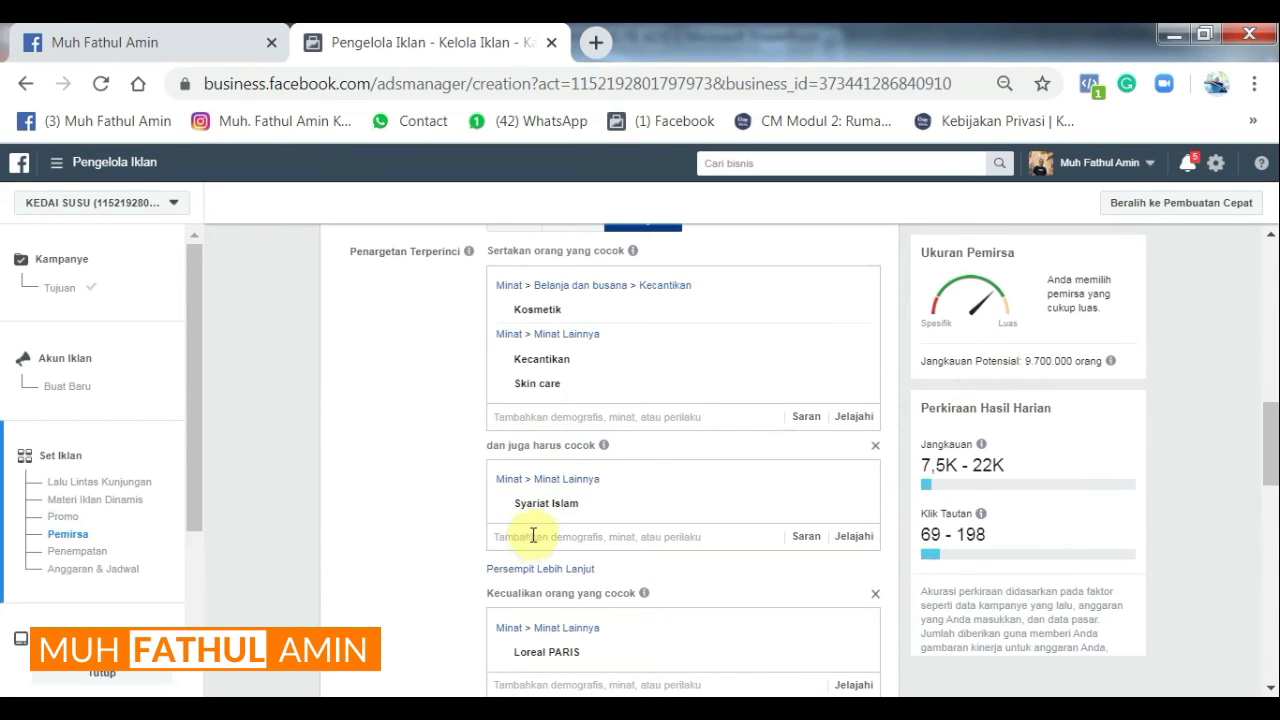
{"action": "mouse_move", "coordinate": [530, 383]}
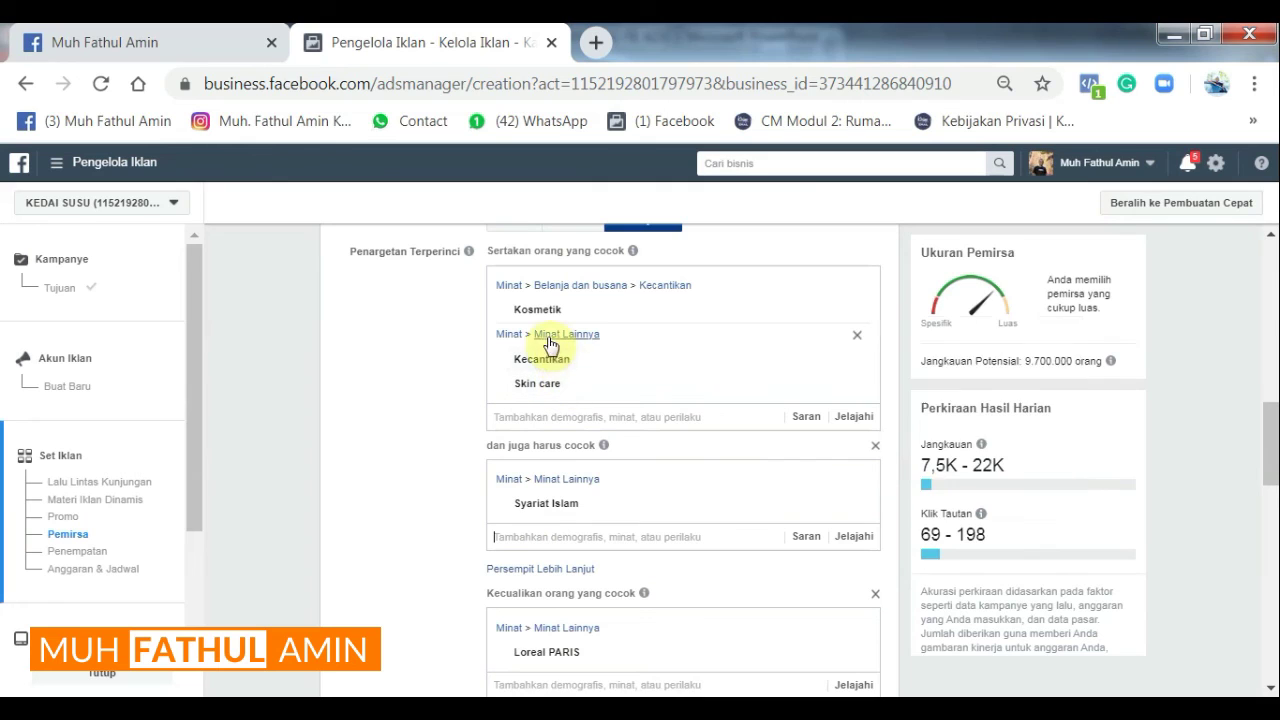
{"action": "mouse_move", "coordinate": [545, 320]}
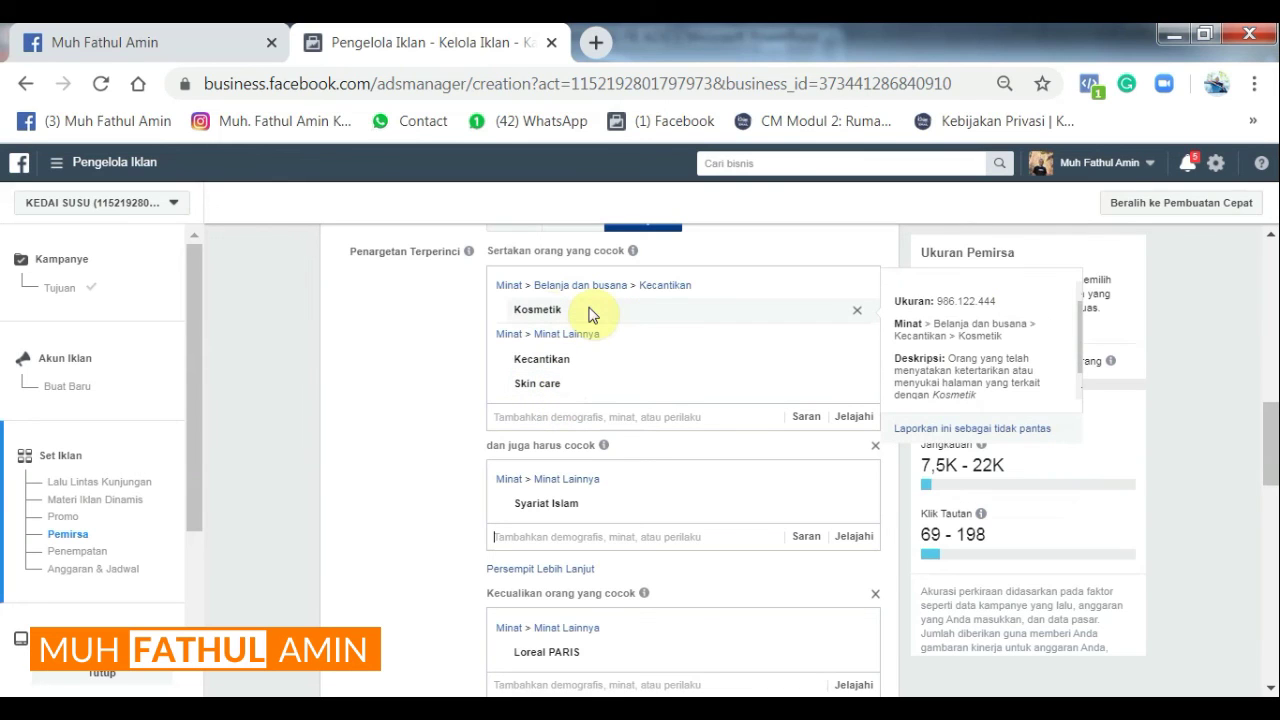
{"action": "mouse_move", "coordinate": [573, 374]}
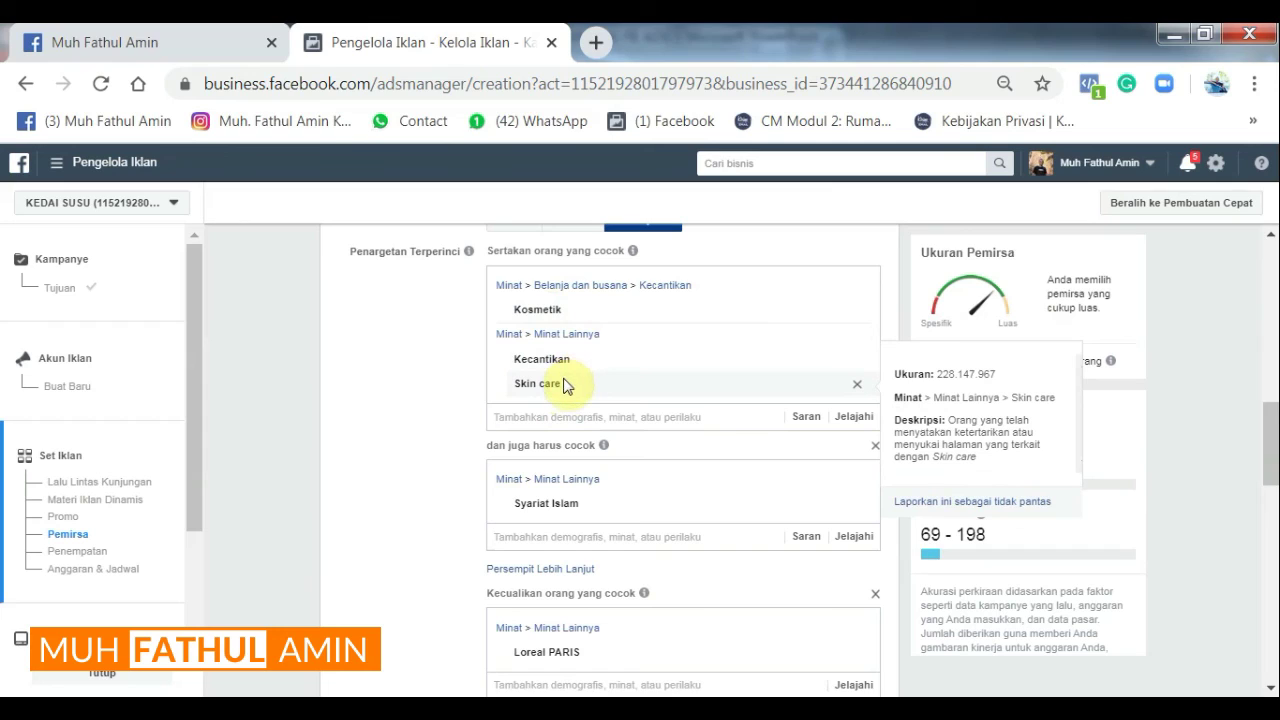
Step: Add the interest "Siren" to the narrowing condition and show the suggested related interests
{"action": "left_click", "coordinate": [539, 528]}
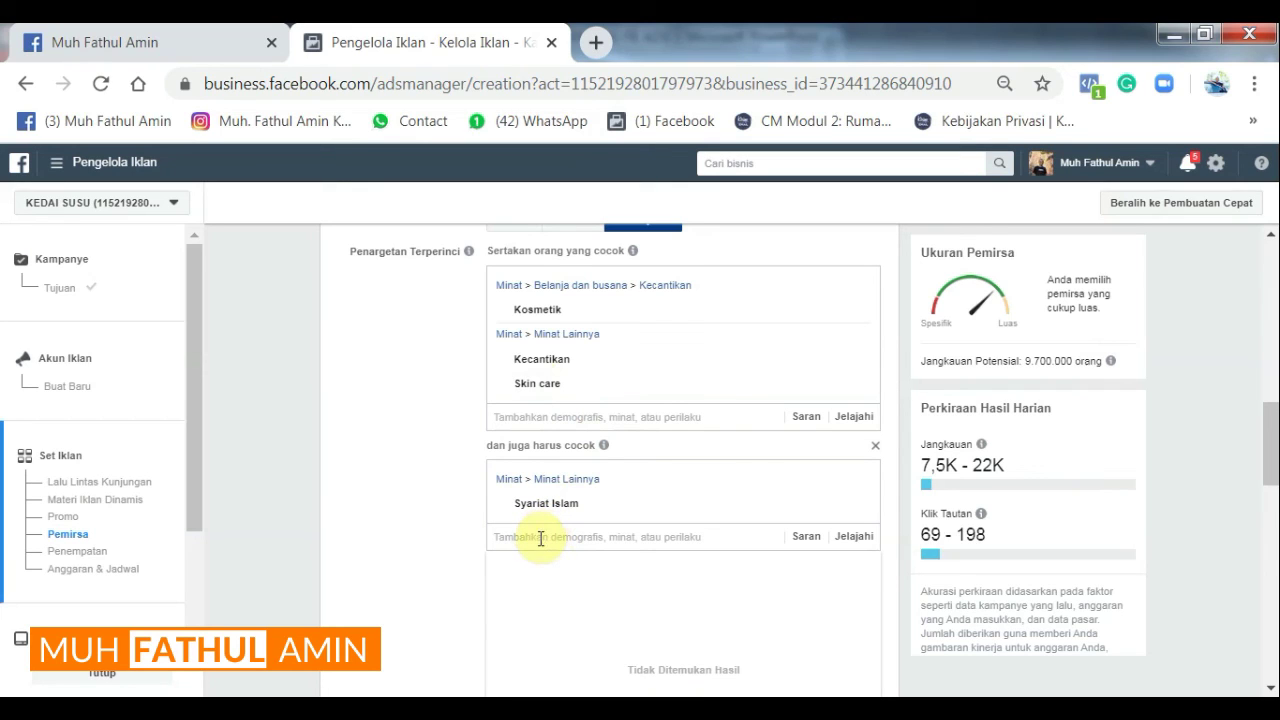
{"action": "left_click", "coordinate": [541, 537]}
{"action": "type", "text": "siren"}
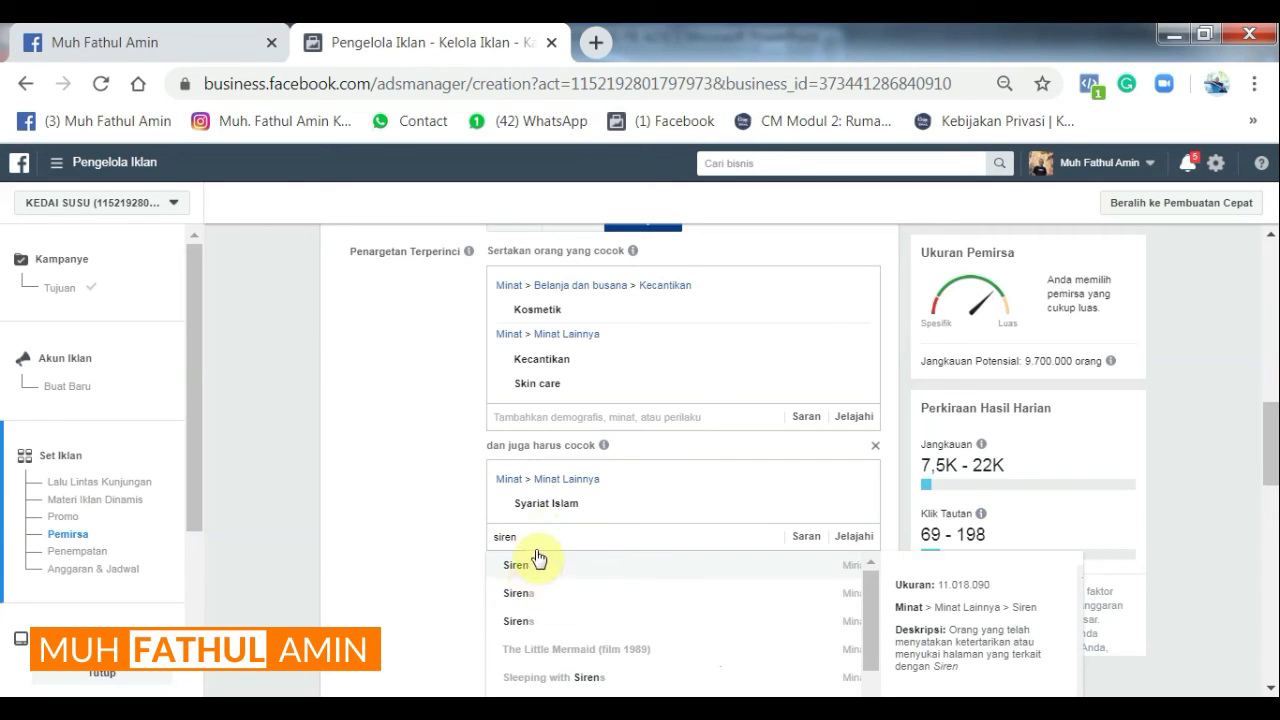
{"action": "left_click", "coordinate": [537, 563]}
{"action": "left_click", "coordinate": [816, 558]}
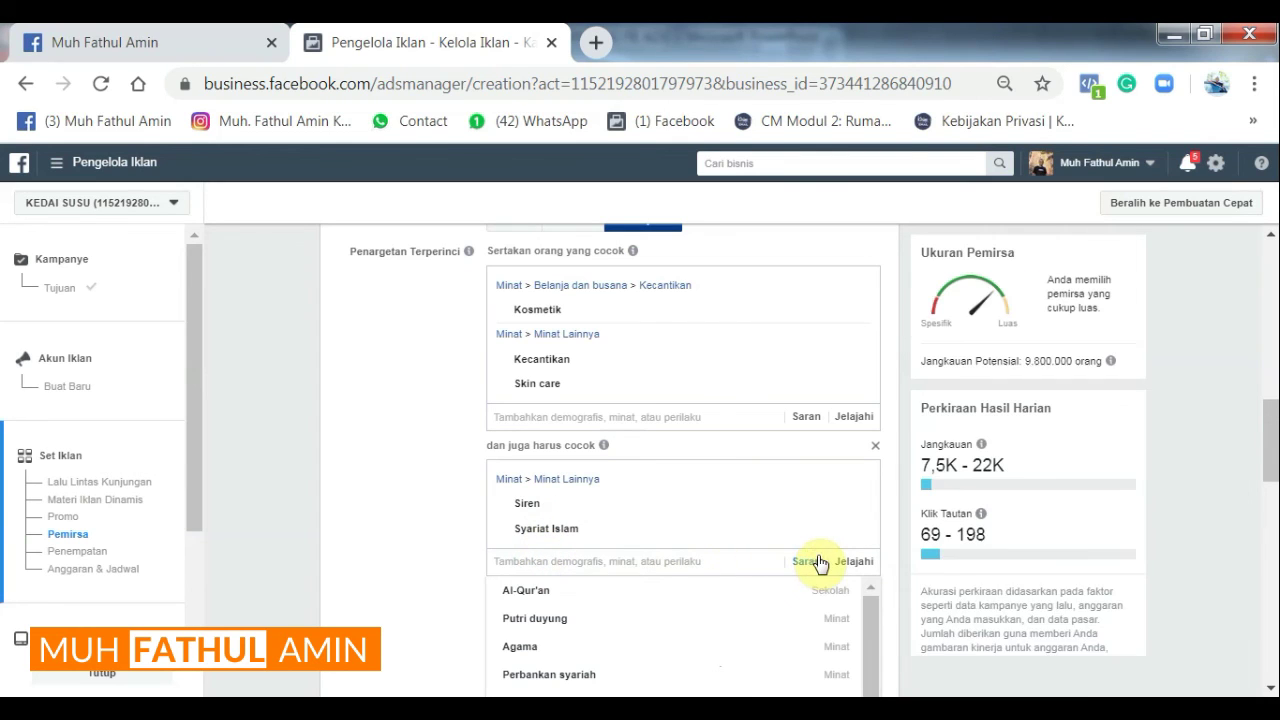
Step: Add the interest "Dewi Sandra" to the narrowing condition by searching for "dewi sandra", and close the results list
{"action": "left_click", "coordinate": [620, 561]}
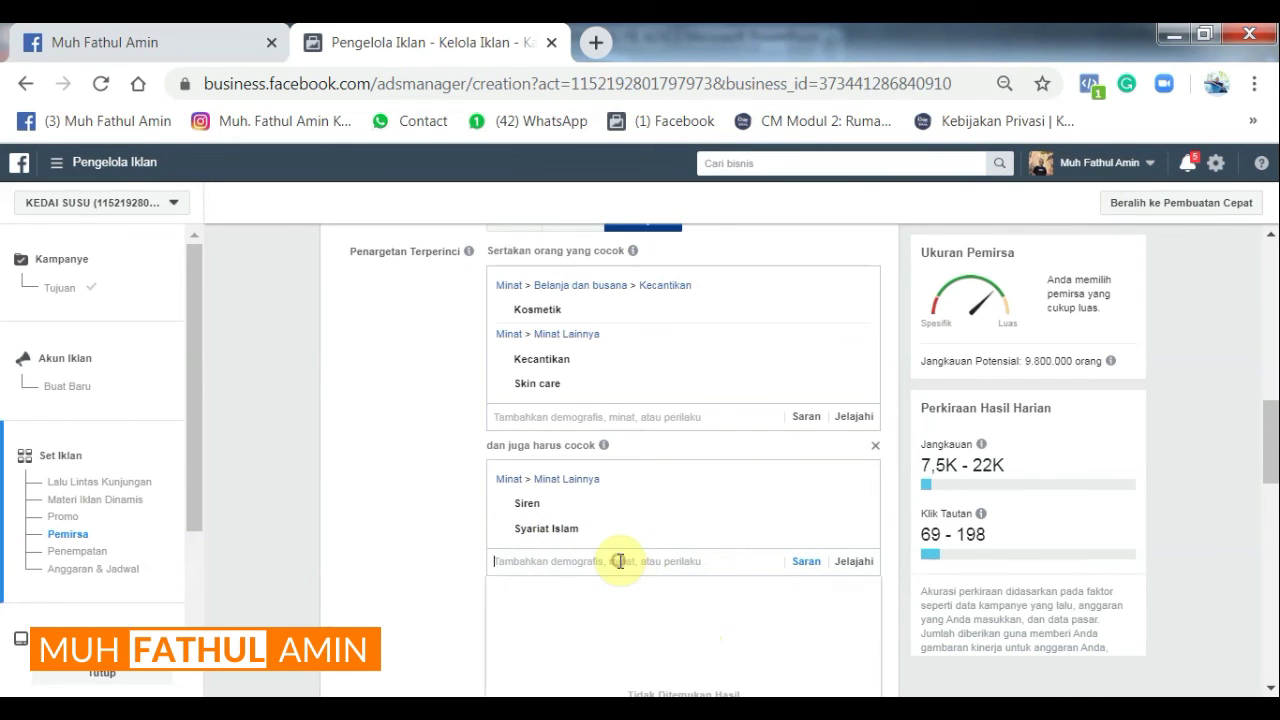
{"action": "type", "text": "dewi"}
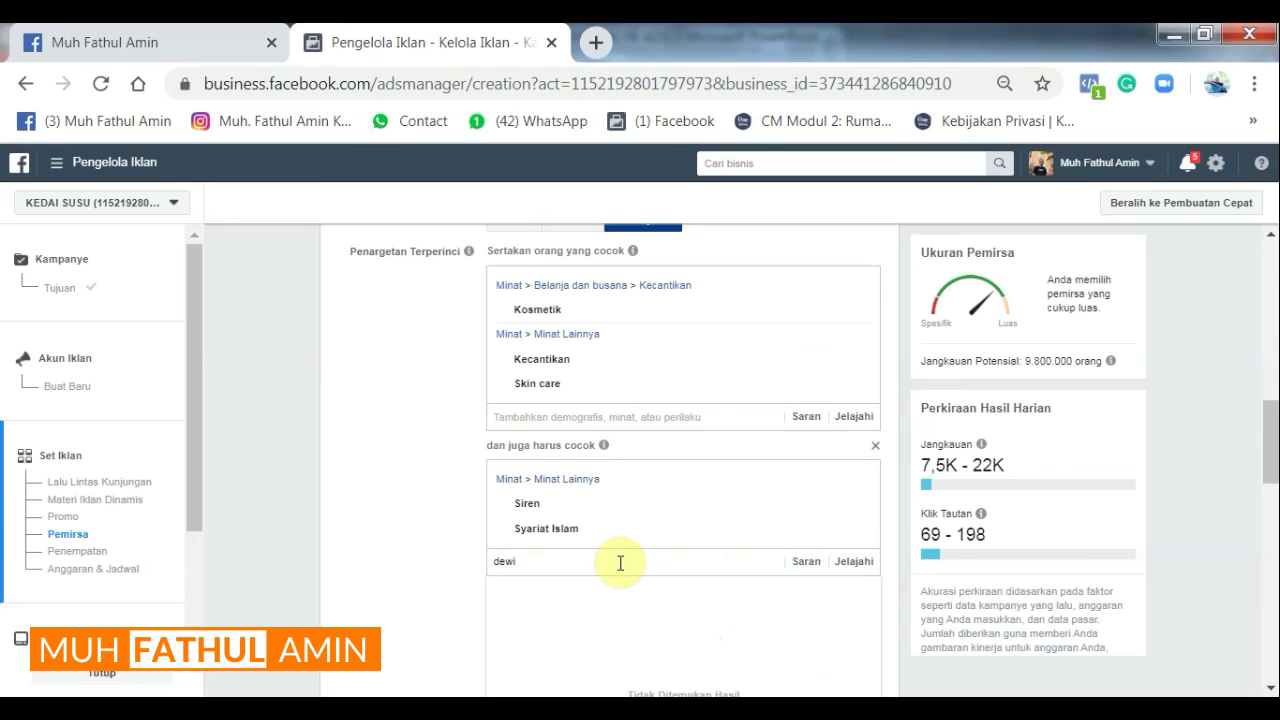
{"action": "type", "text": " sad"}
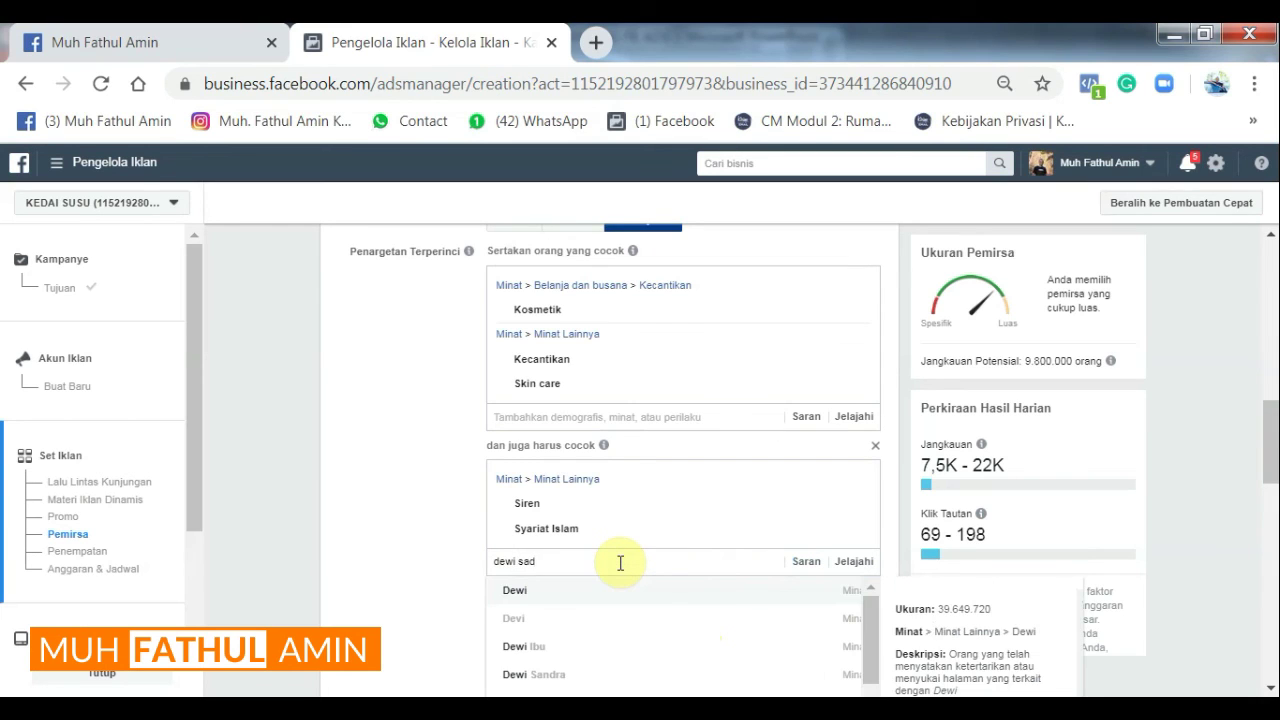
{"action": "key", "text": "BackSpace"}
{"action": "type", "text": "ndar"}
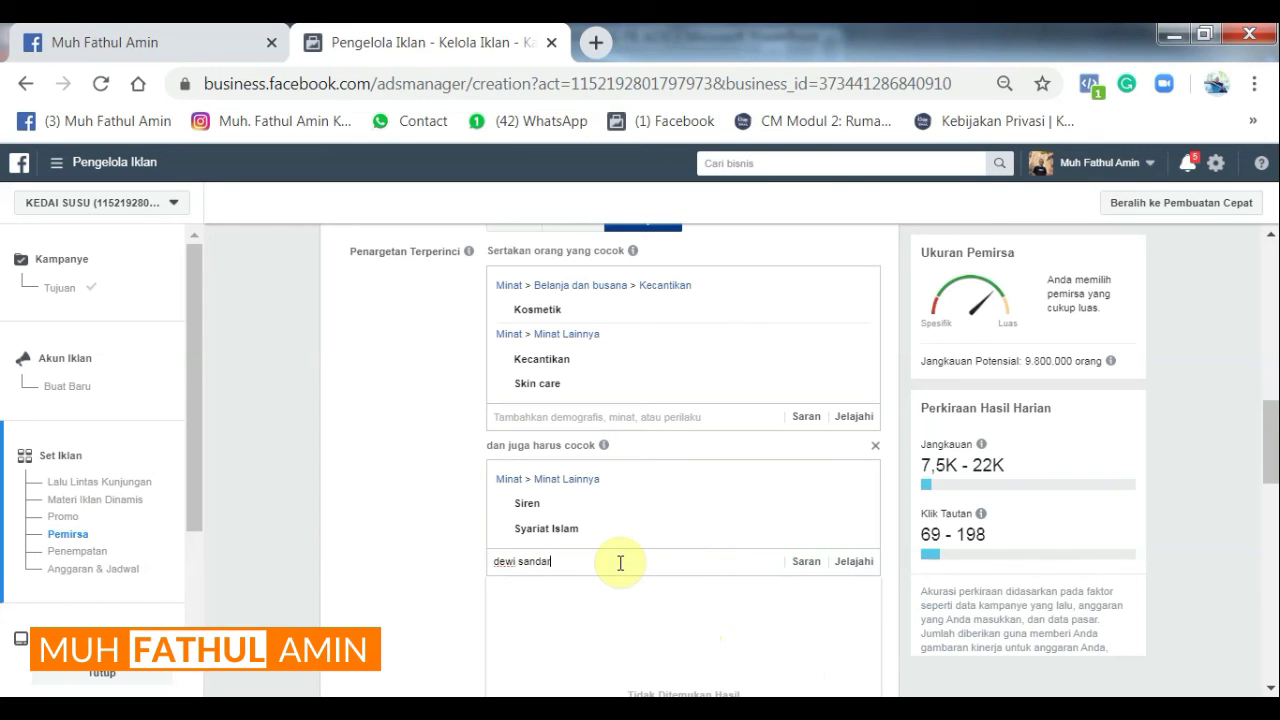
{"action": "key", "text": "BackSpace"}
{"action": "key", "text": "BackSpace"}
{"action": "type", "text": "ra"}
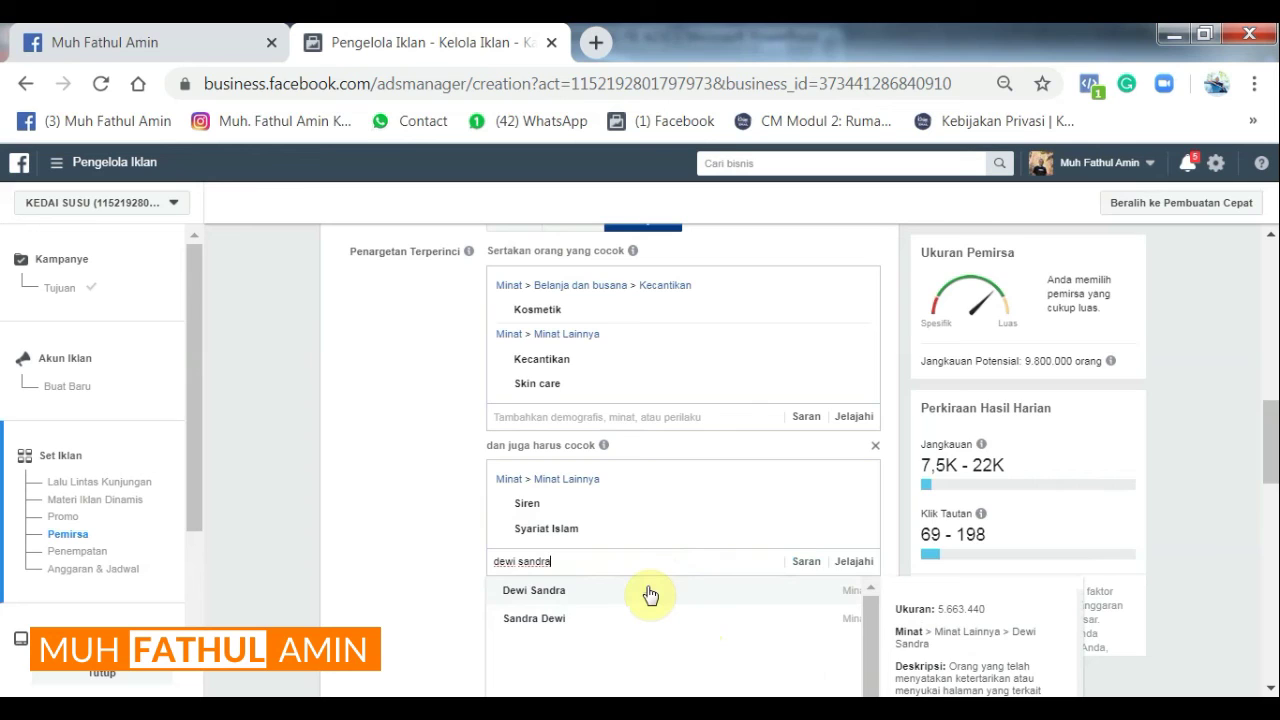
{"action": "left_click", "coordinate": [648, 592]}
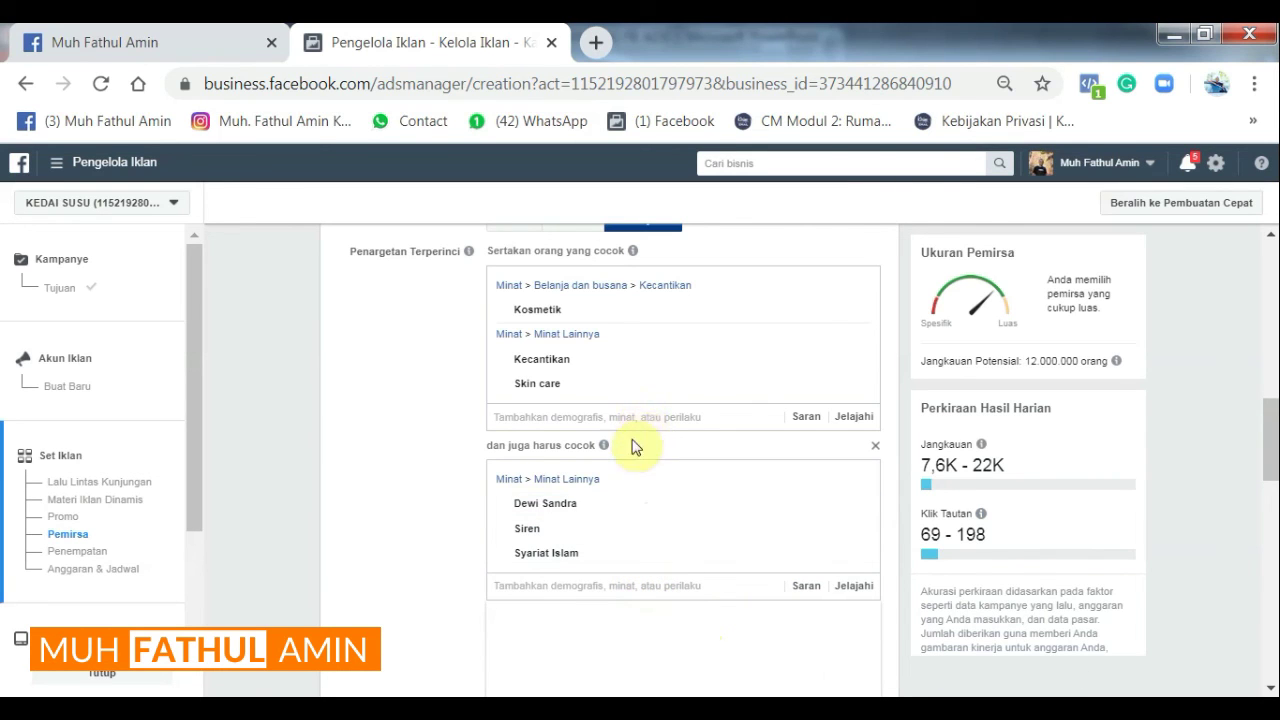
{"action": "mouse_move", "coordinate": [535, 503]}
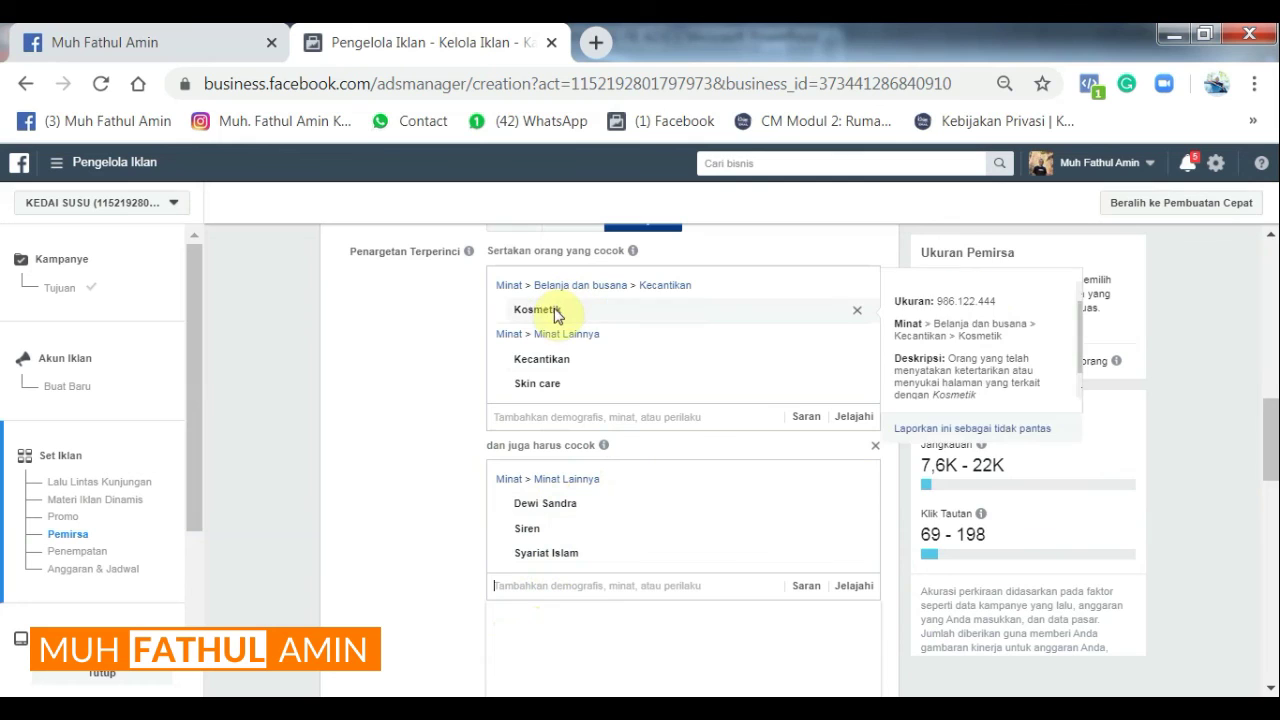
{"action": "mouse_move", "coordinate": [543, 386]}
{"action": "scroll", "coordinate": [548, 386], "scroll_direction": "down", "scroll_amount": 4}
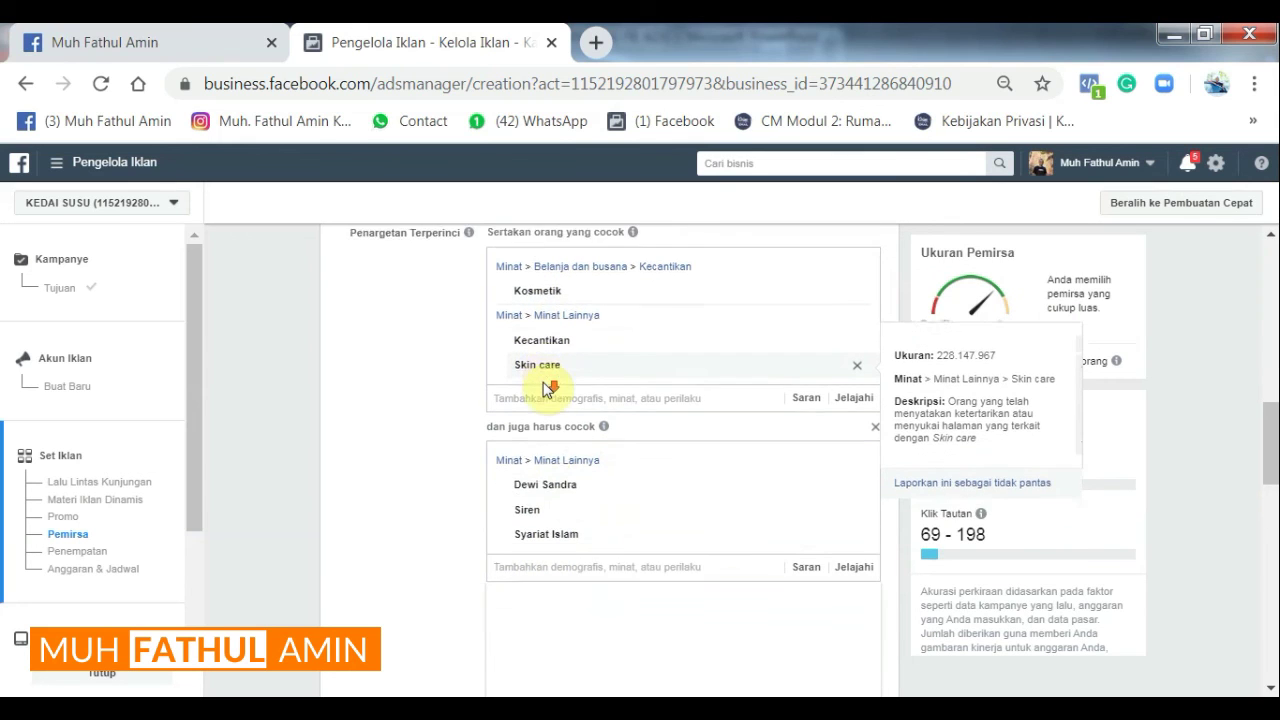
{"action": "left_click", "coordinate": [451, 486]}
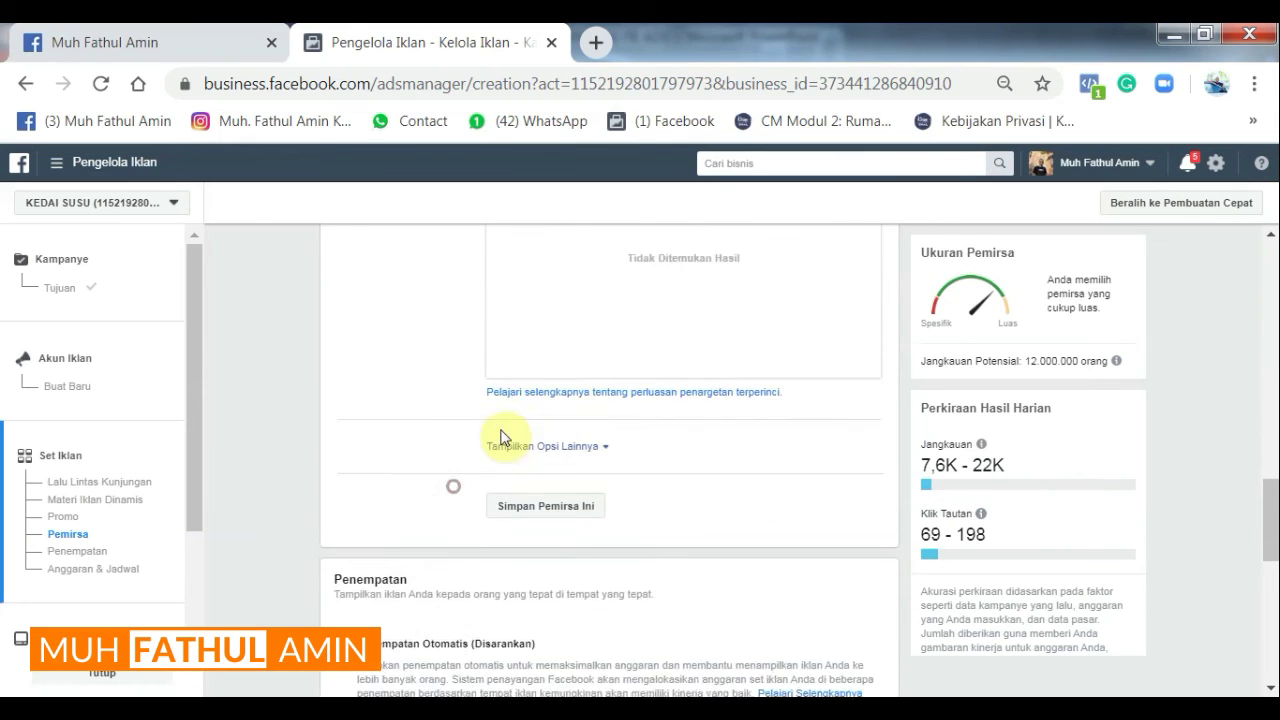
Step: Search the excluded interests for "lorea", look through the suggested brand interests, and close the list without adding any
{"action": "scroll", "coordinate": [592, 271], "scroll_direction": "up", "scroll_amount": 1}
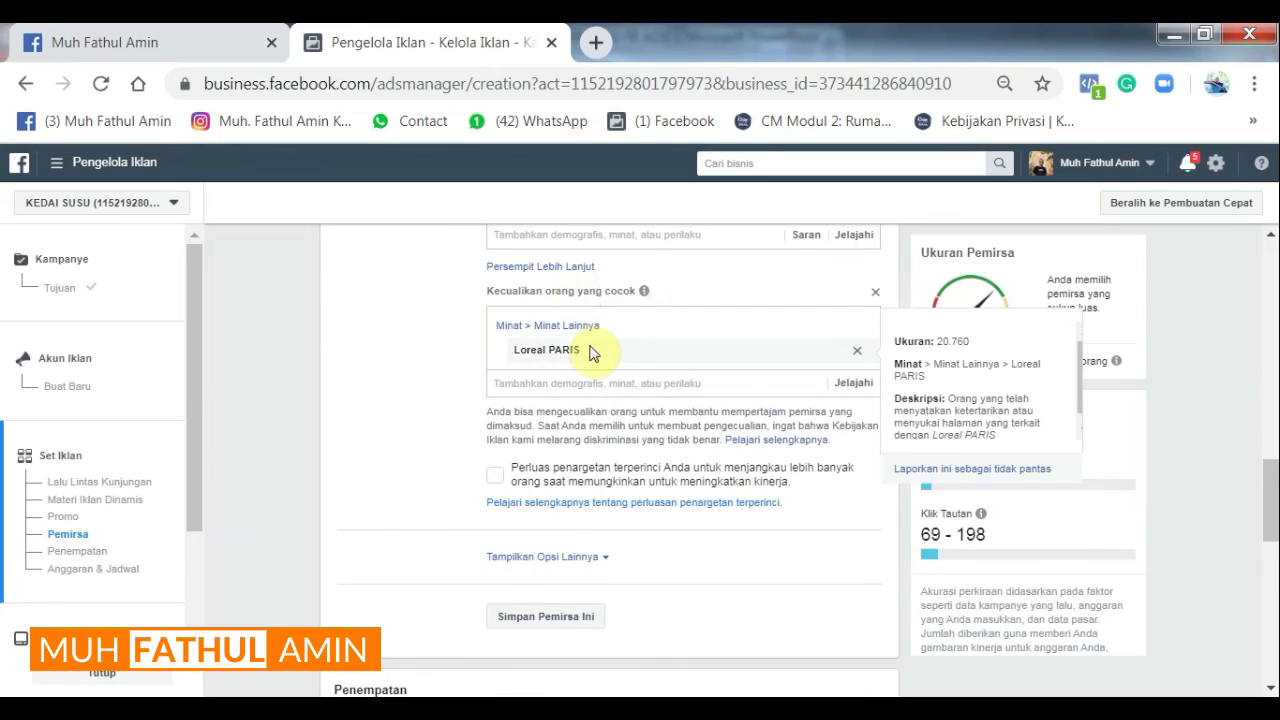
{"action": "left_click", "coordinate": [571, 379]}
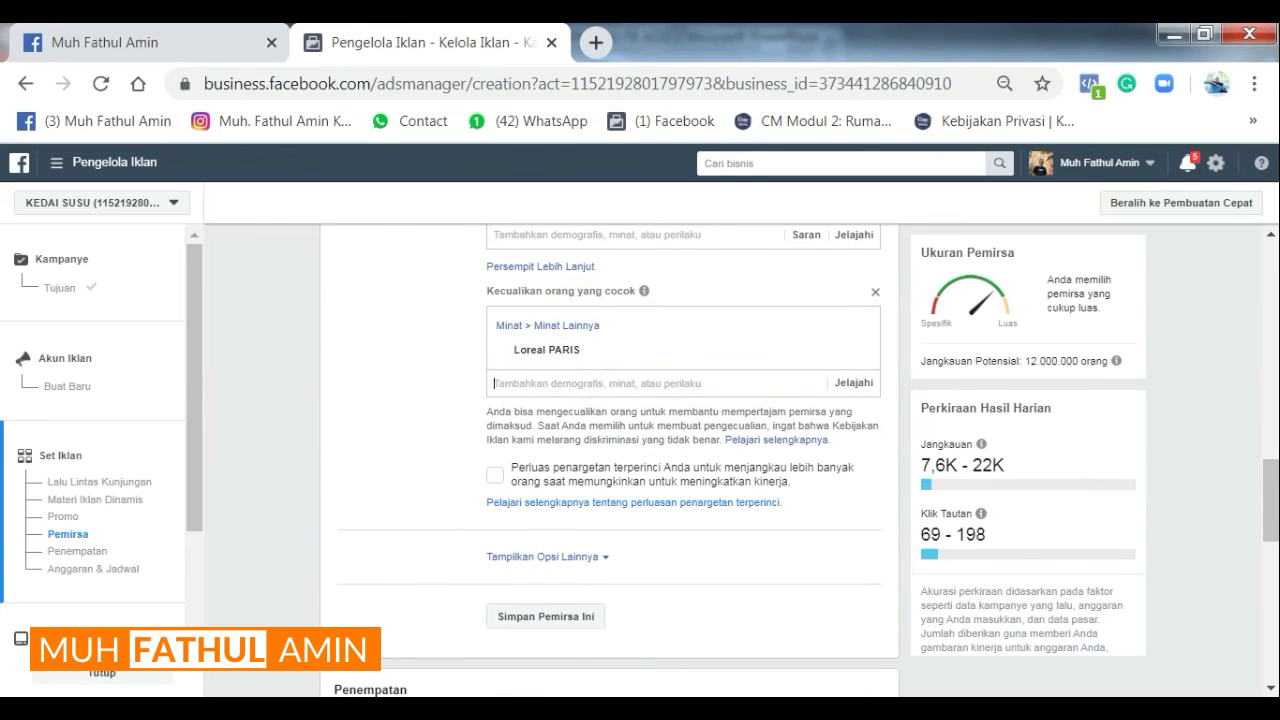
{"action": "type", "text": "lorea"}
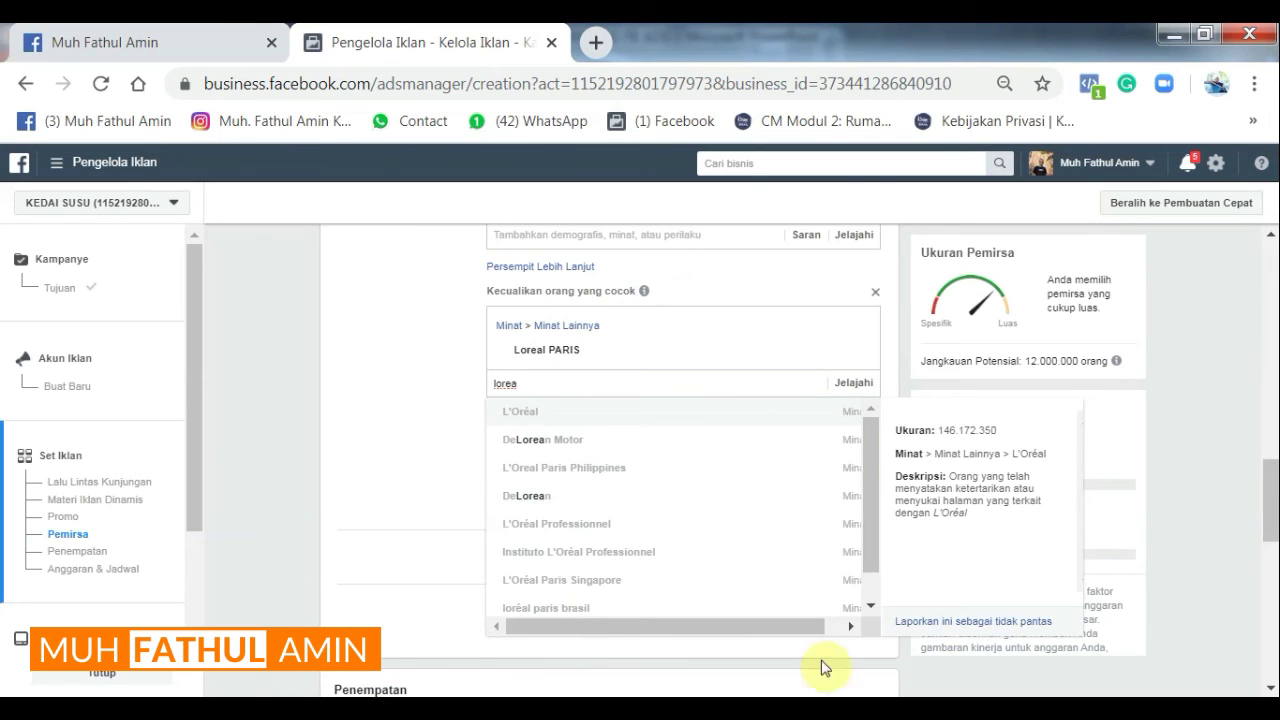
{"action": "scroll", "coordinate": [790, 485], "scroll_direction": "down", "scroll_amount": 1}
{"action": "scroll", "coordinate": [782, 510], "scroll_direction": "up", "scroll_amount": 1}
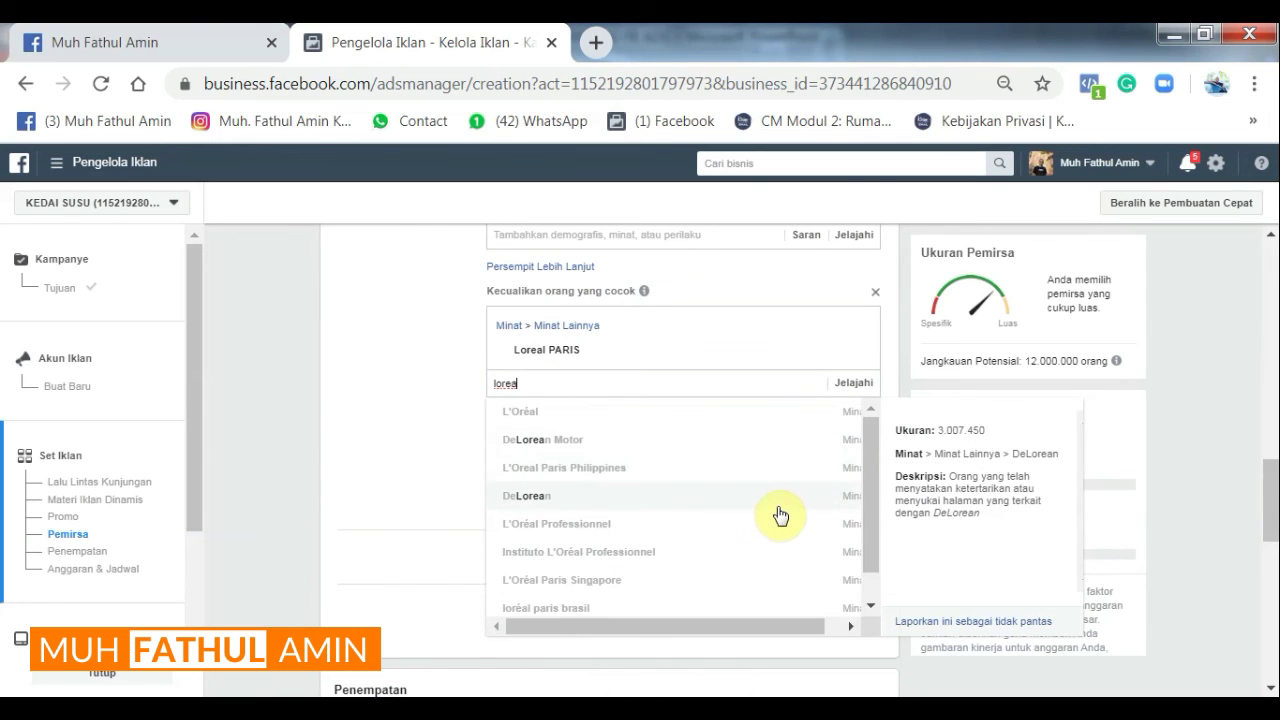
{"action": "scroll", "coordinate": [781, 514], "scroll_direction": "up", "scroll_amount": 1}
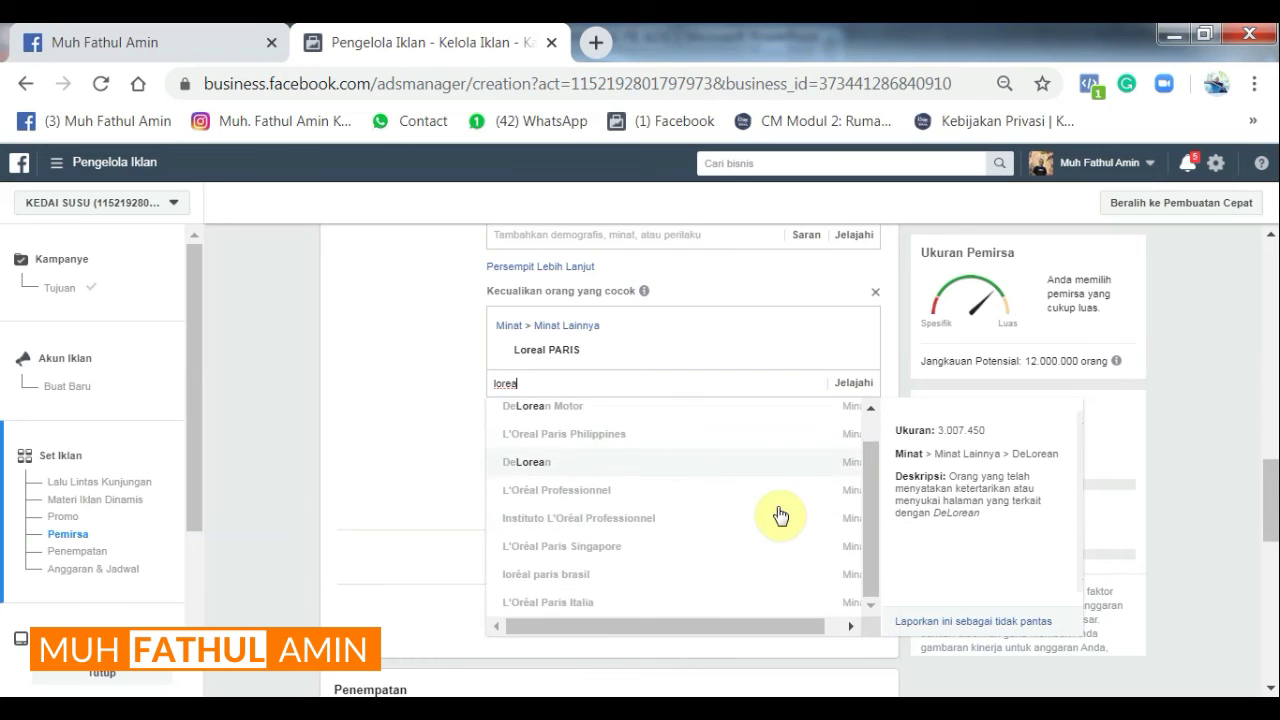
{"action": "scroll", "coordinate": [781, 514], "scroll_direction": "up", "scroll_amount": 1}
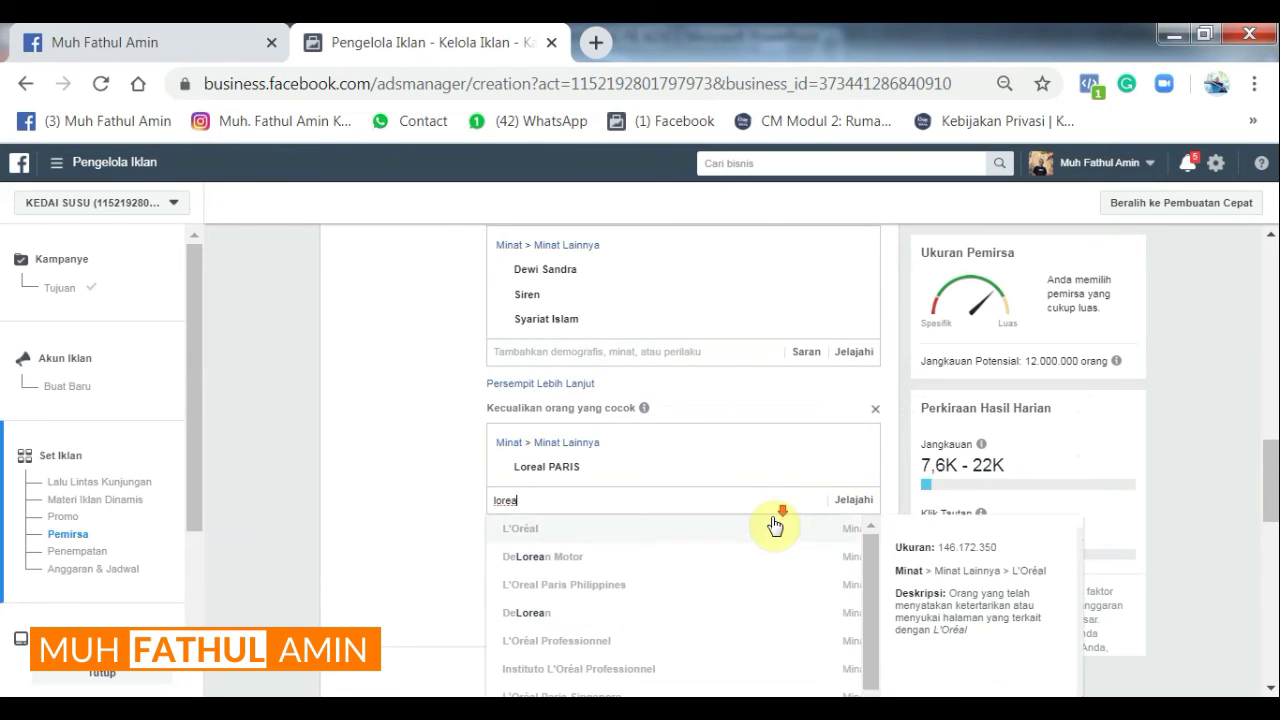
{"action": "left_click", "coordinate": [449, 458]}
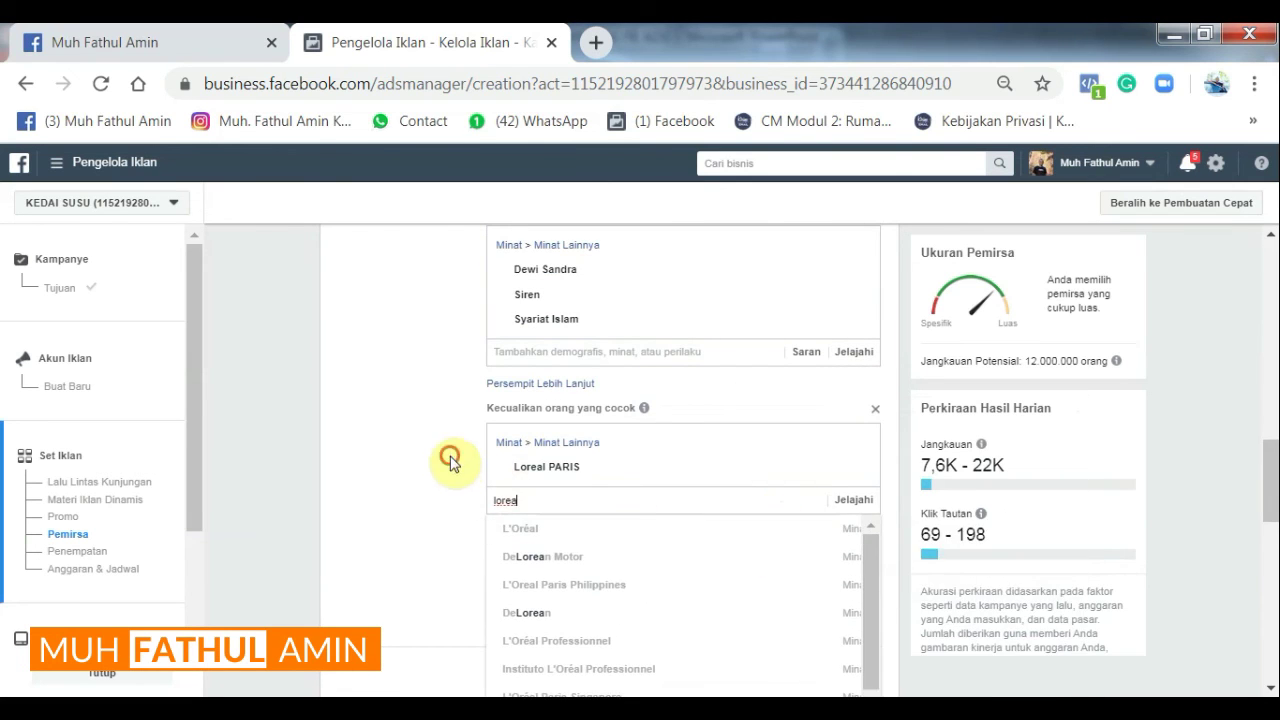
Step: Review the audience's location, age, gender and detailed targeting, from the excluded interest back to the included beauty interests and the narrowing condition
{"action": "scroll", "coordinate": [562, 496], "scroll_direction": "down", "scroll_amount": 1}
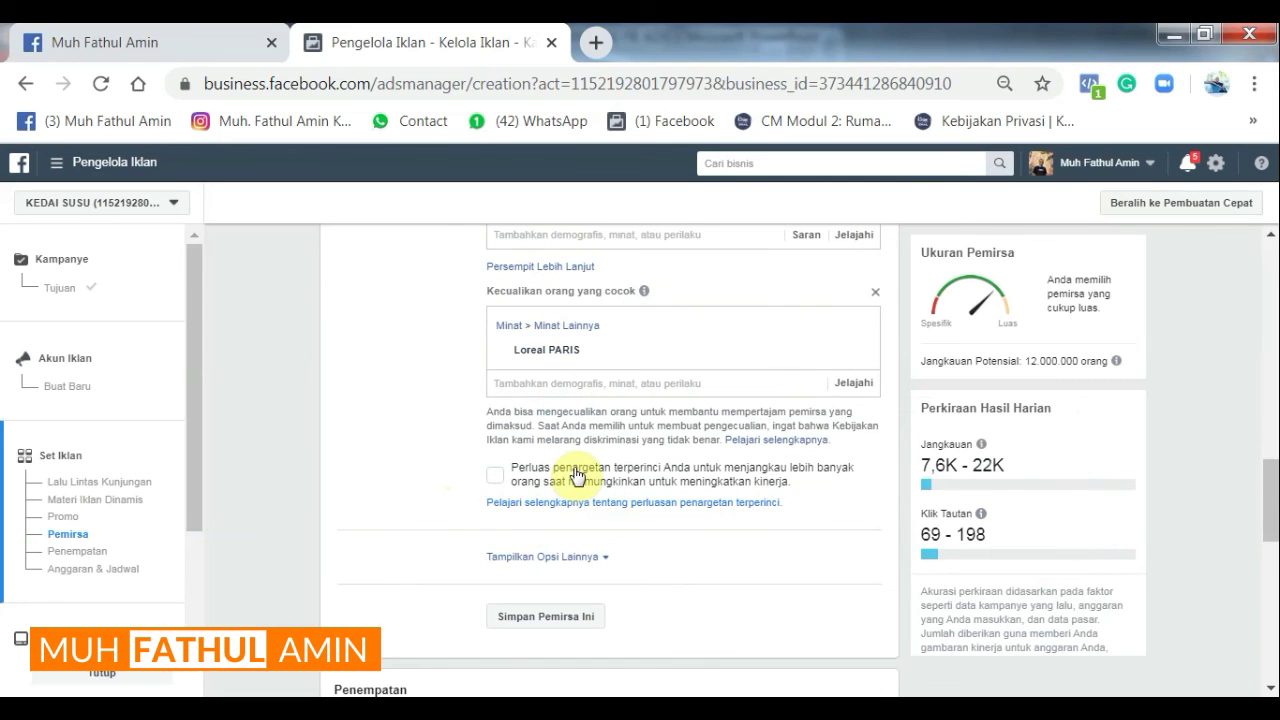
{"action": "scroll", "coordinate": [577, 475], "scroll_direction": "up", "scroll_amount": 6}
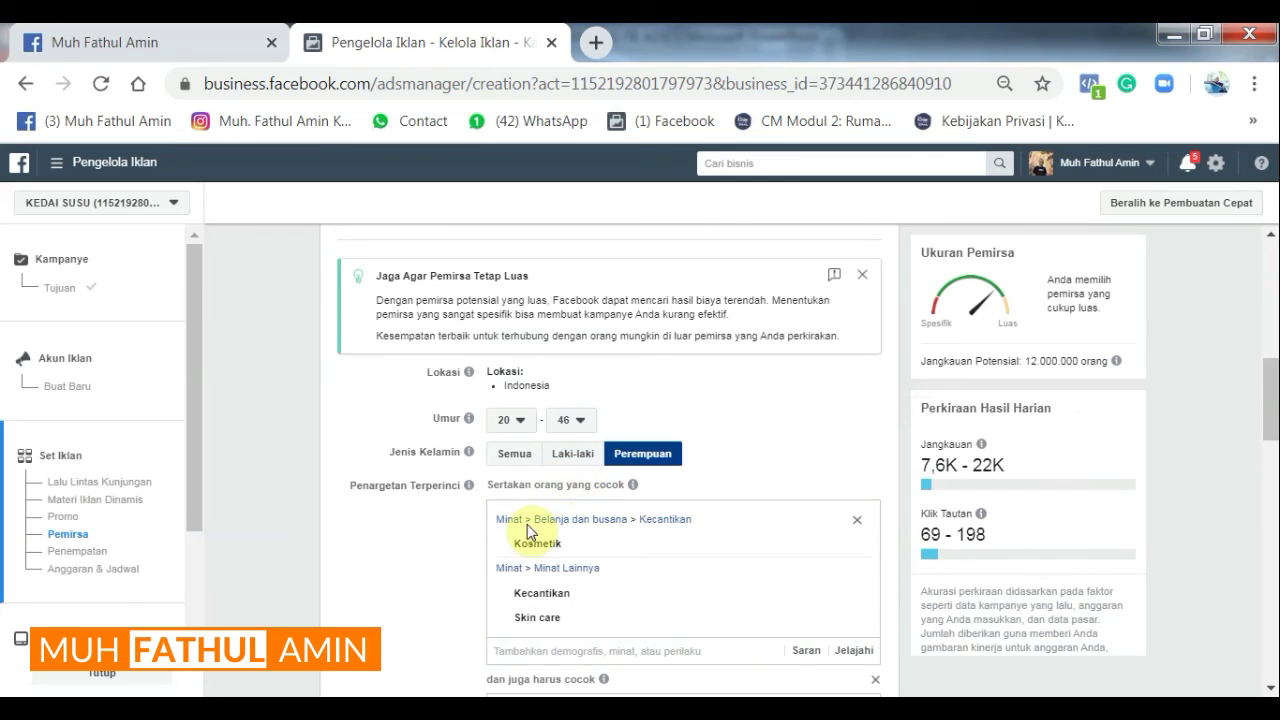
{"action": "scroll", "coordinate": [651, 523], "scroll_direction": "down", "scroll_amount": 1}
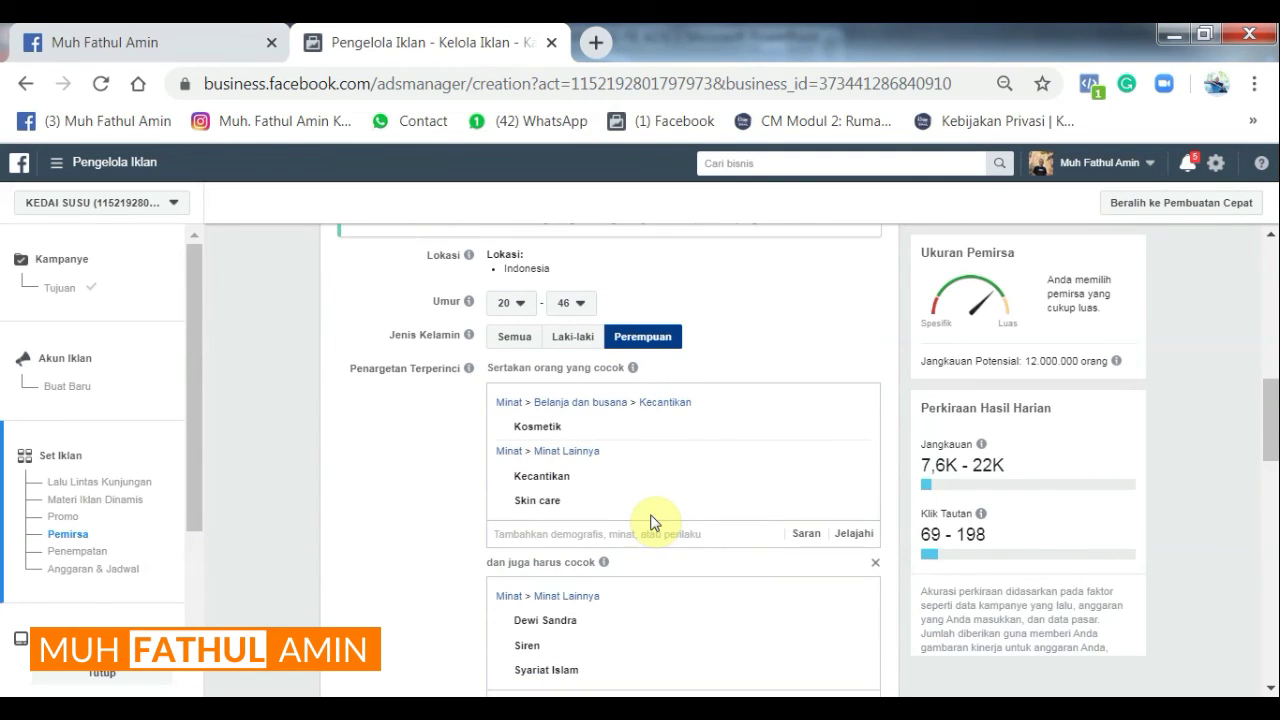
{"action": "mouse_move", "coordinate": [595, 491]}
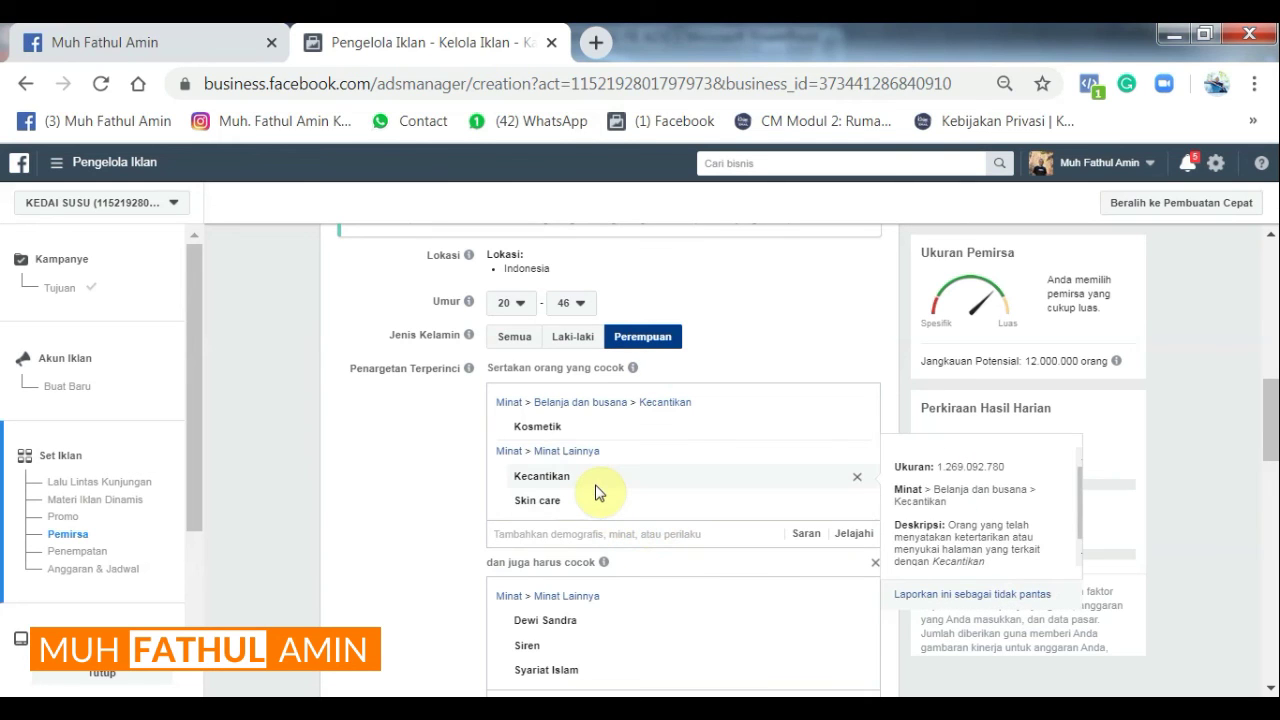
{"action": "scroll", "coordinate": [603, 457], "scroll_direction": "down", "scroll_amount": 1}
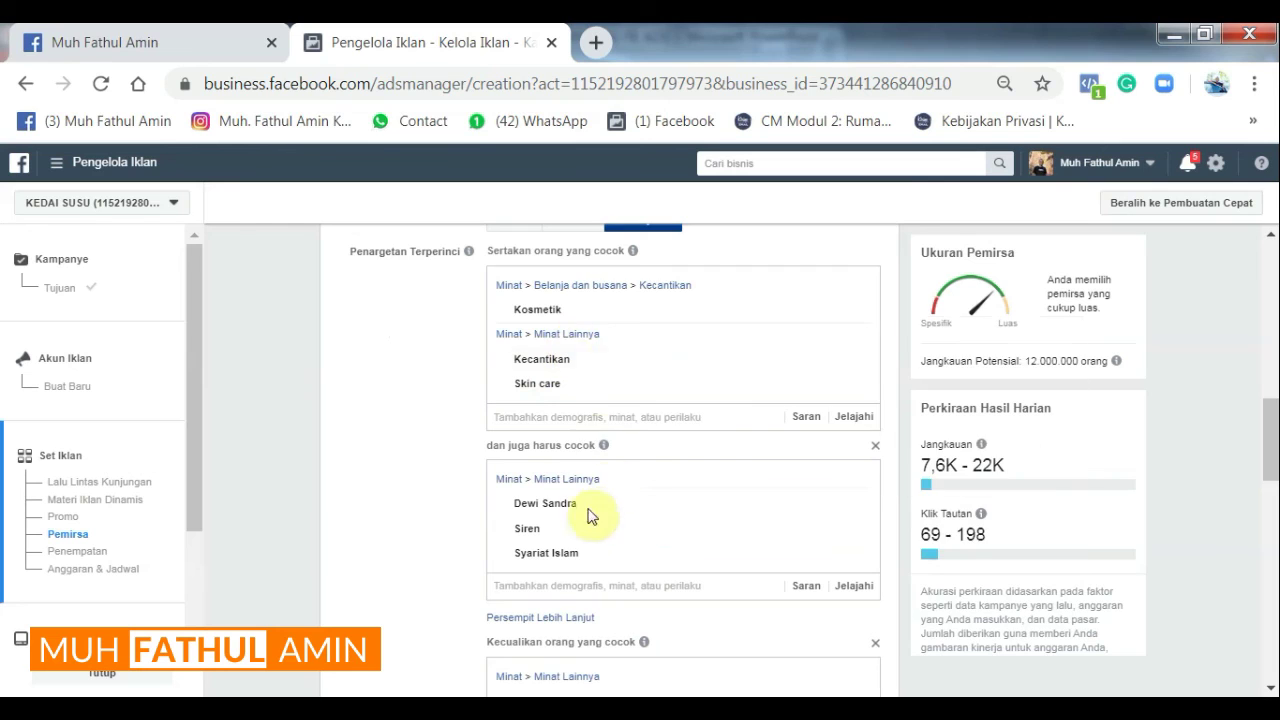
{"action": "left_click", "coordinate": [553, 418]}
{"action": "left_click", "coordinate": [576, 419]}
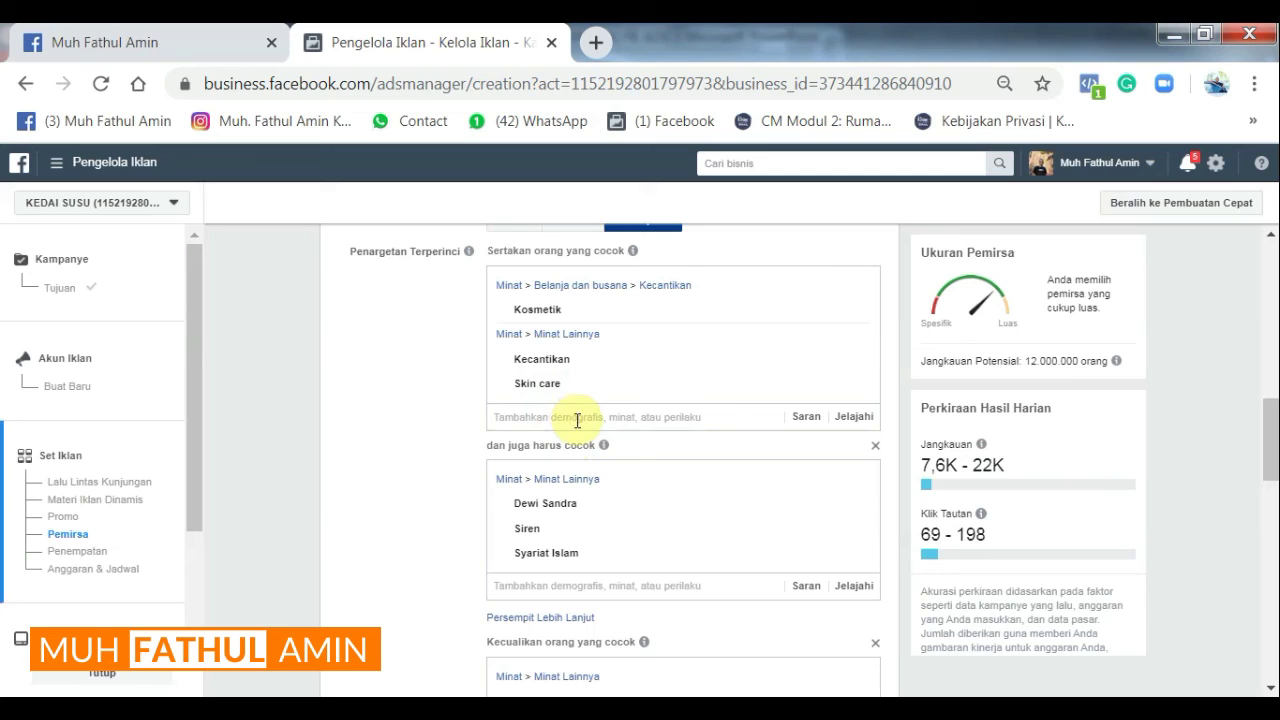